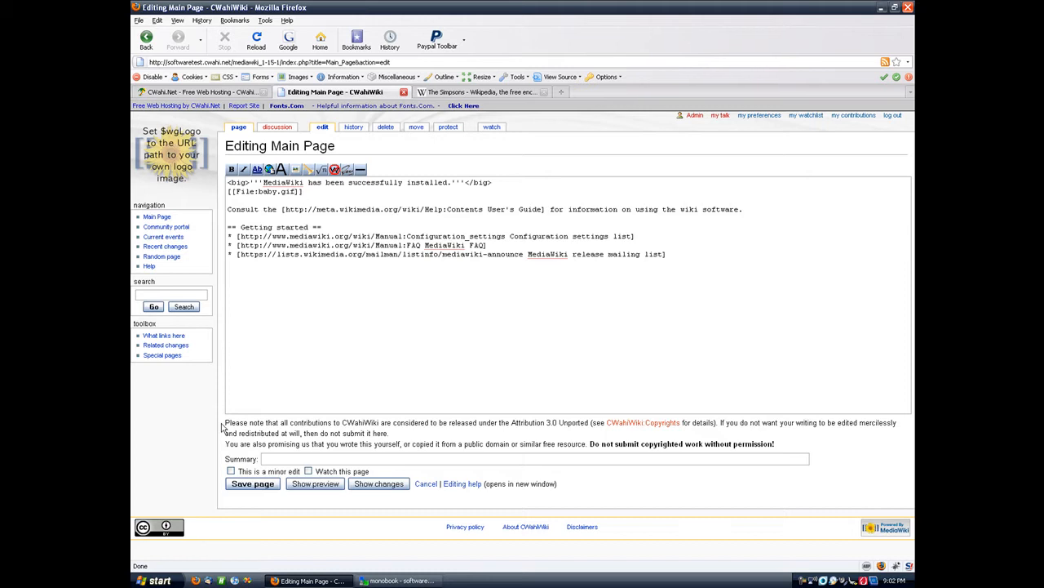
Save the Main Page with its image link and follow the missing File:Baby.gif link to its upload page.
left_click(253, 485)
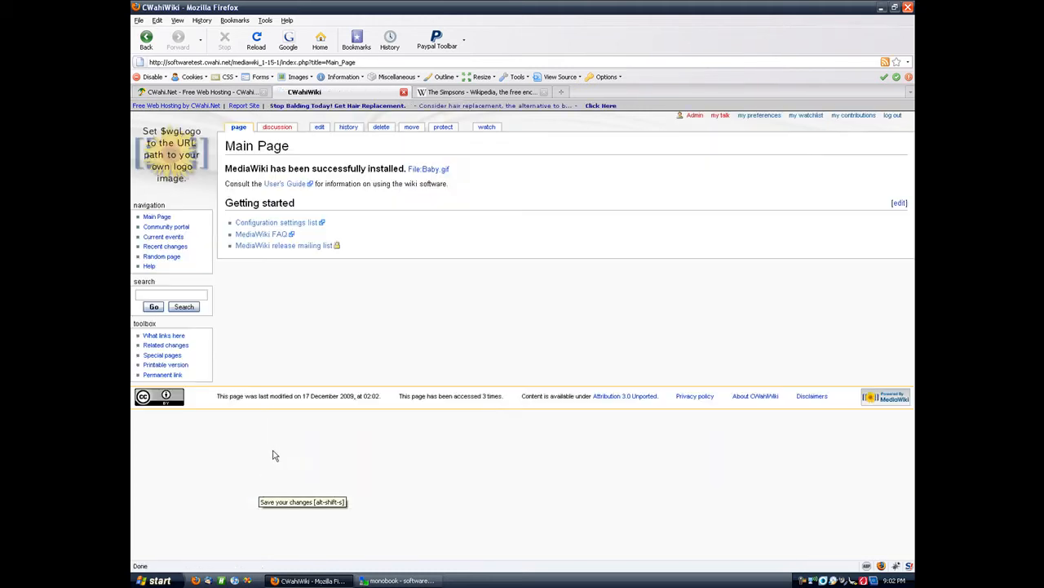
left_click(435, 170)
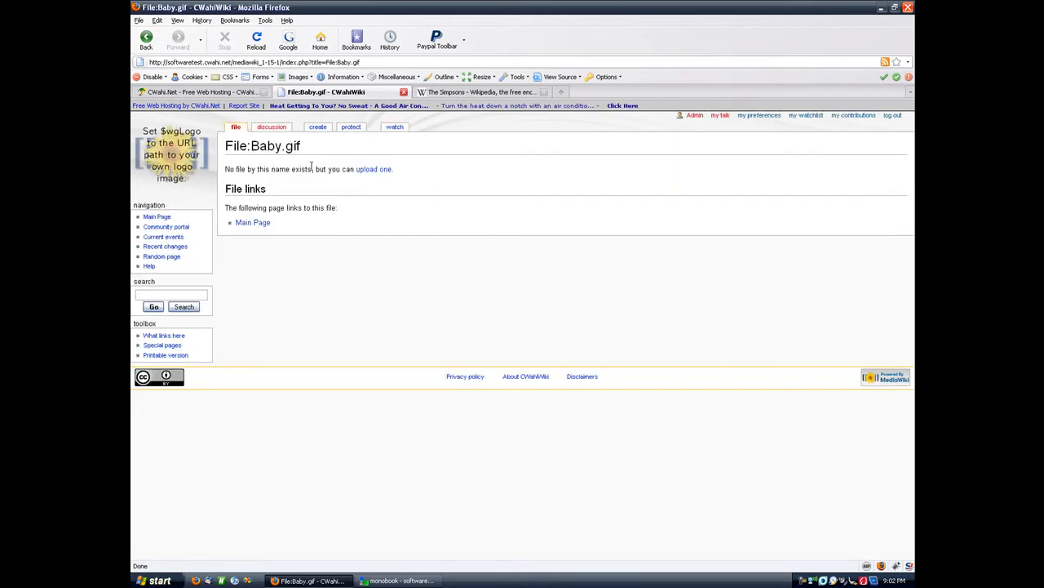
left_click(368, 174)
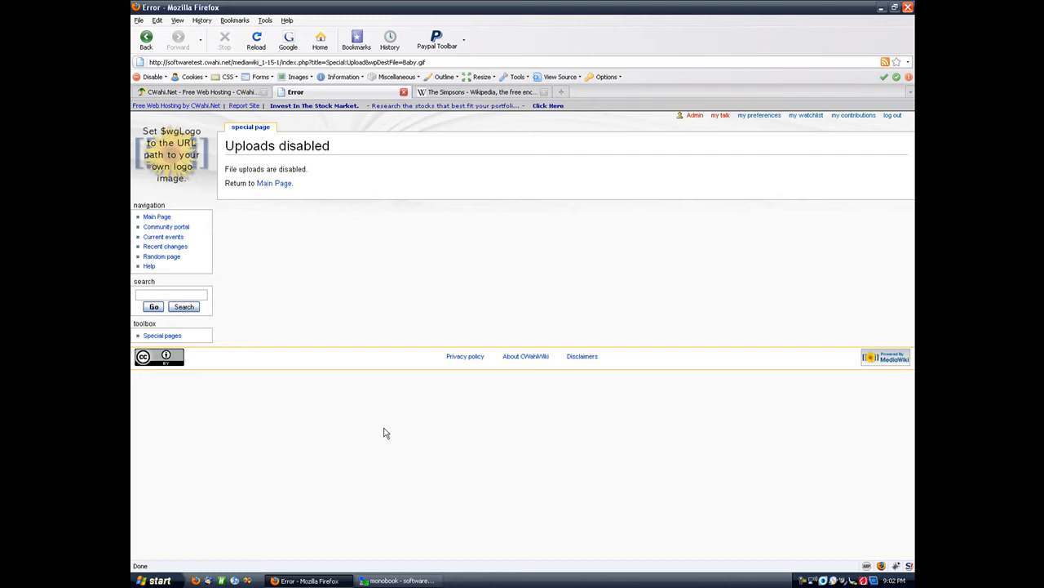
Switch to WinSCP and copy LocalSettings.php from the remote mediawiki_1-15-1 folder to the desktop.
left_click(331, 581)
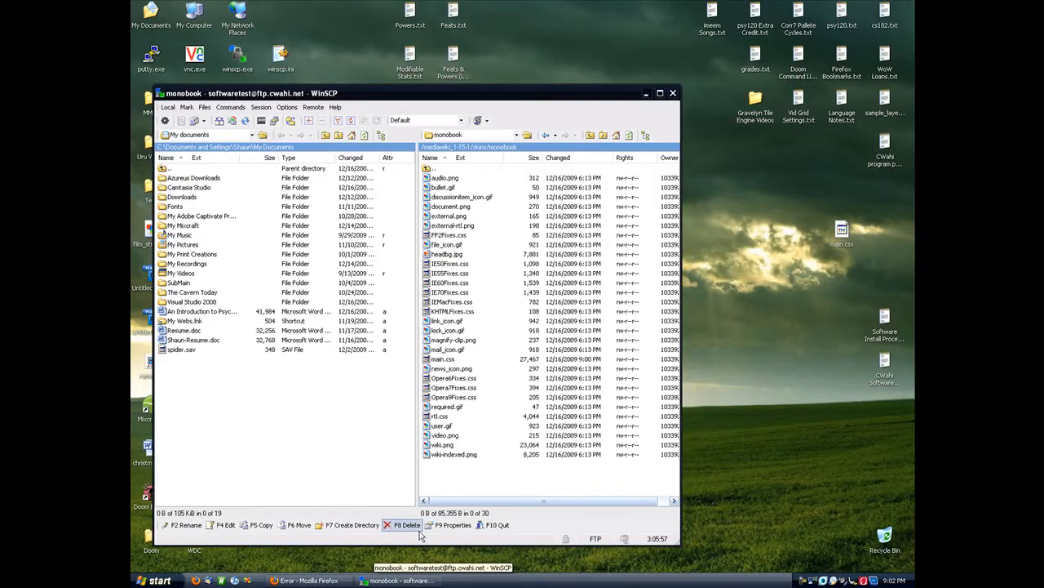
double_click(434, 170)
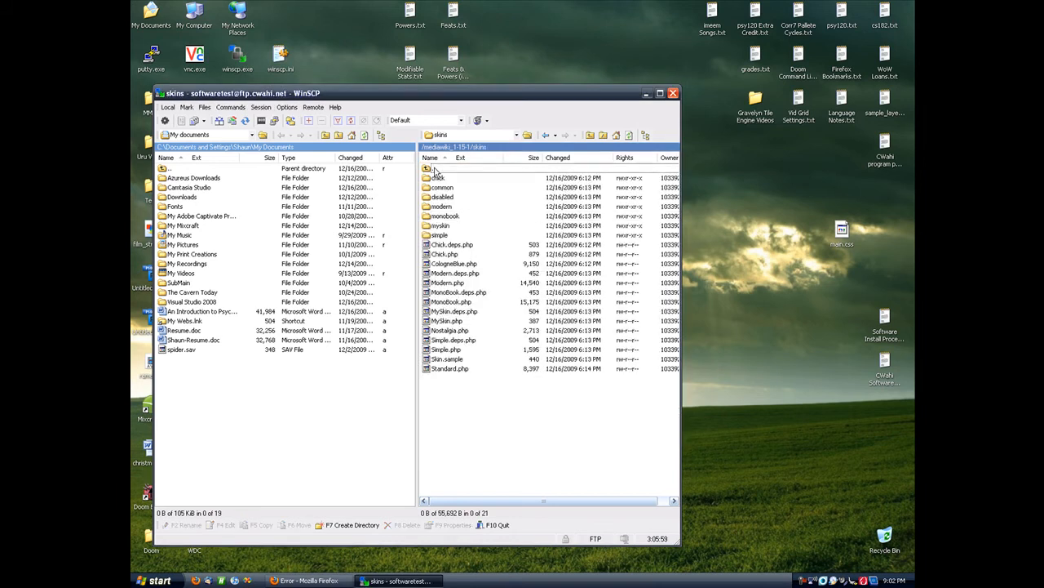
double_click(434, 169)
scroll(466, 291, "down", 4)
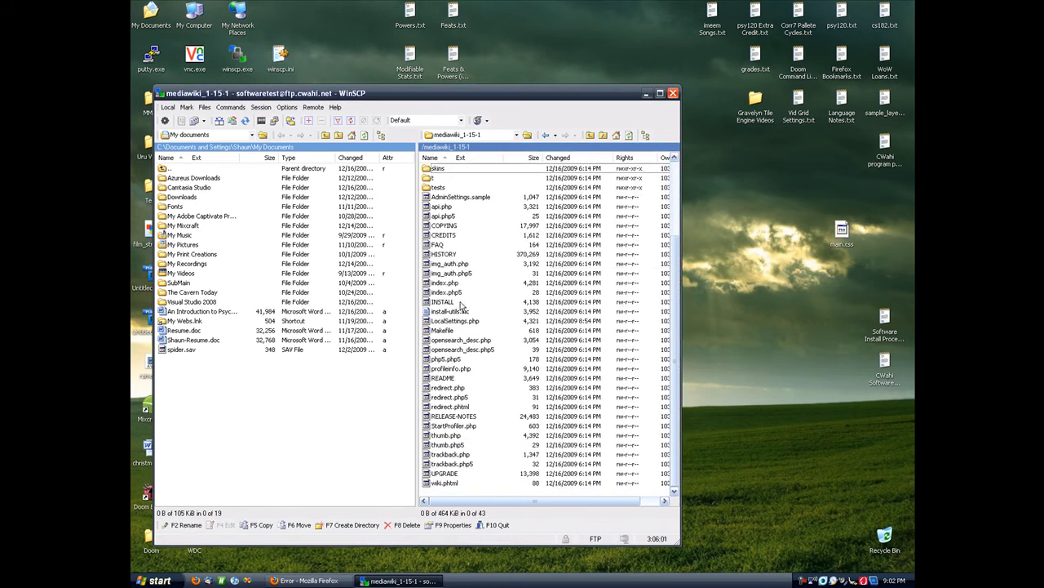
left_click_drag(456, 327, 836, 190)
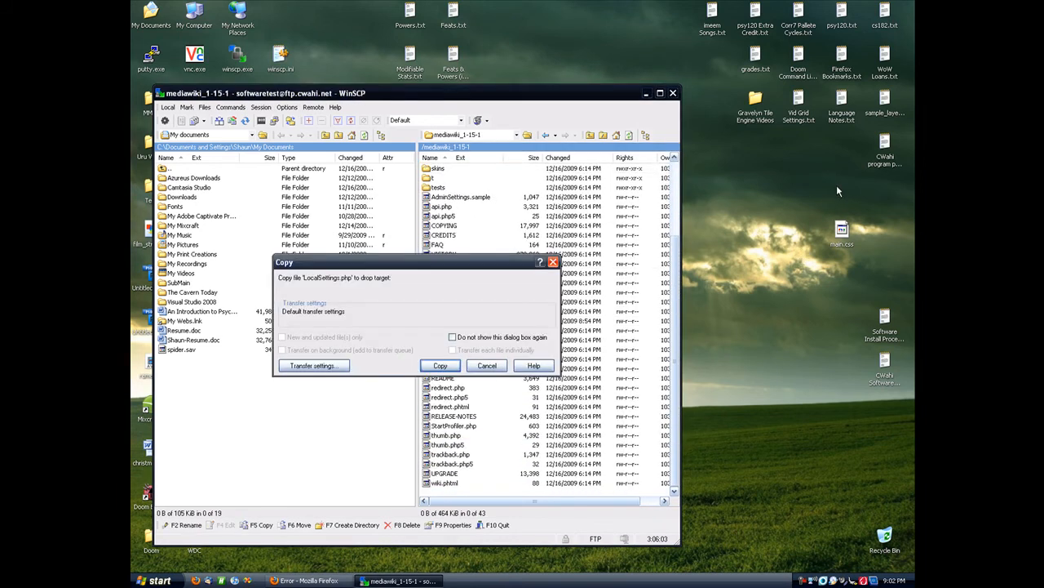
left_click(440, 365)
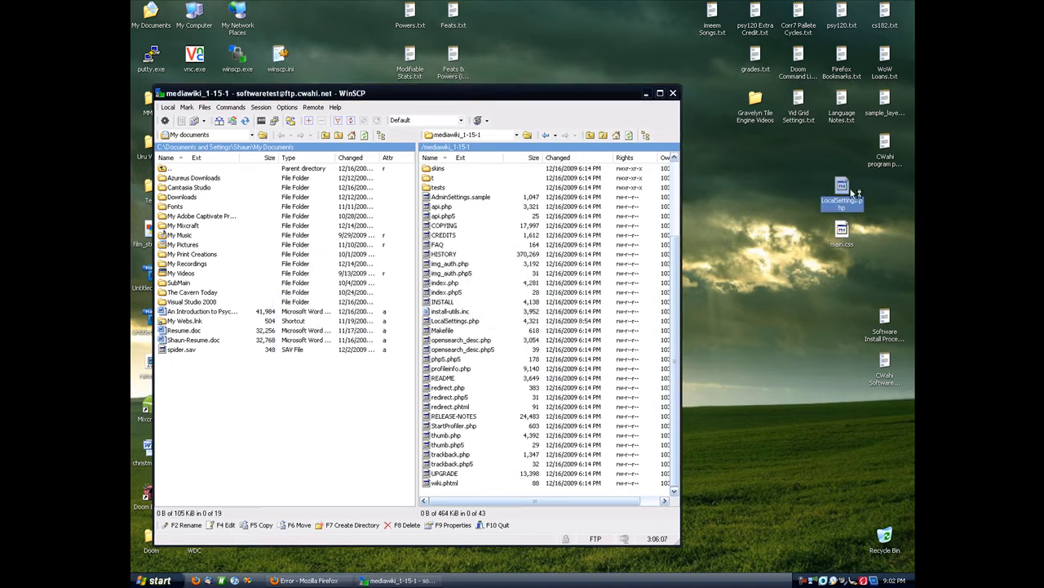
Open the desktop copy of LocalSettings.php, set $wgEnableUploads to true, then save and close the file.
double_click(853, 192)
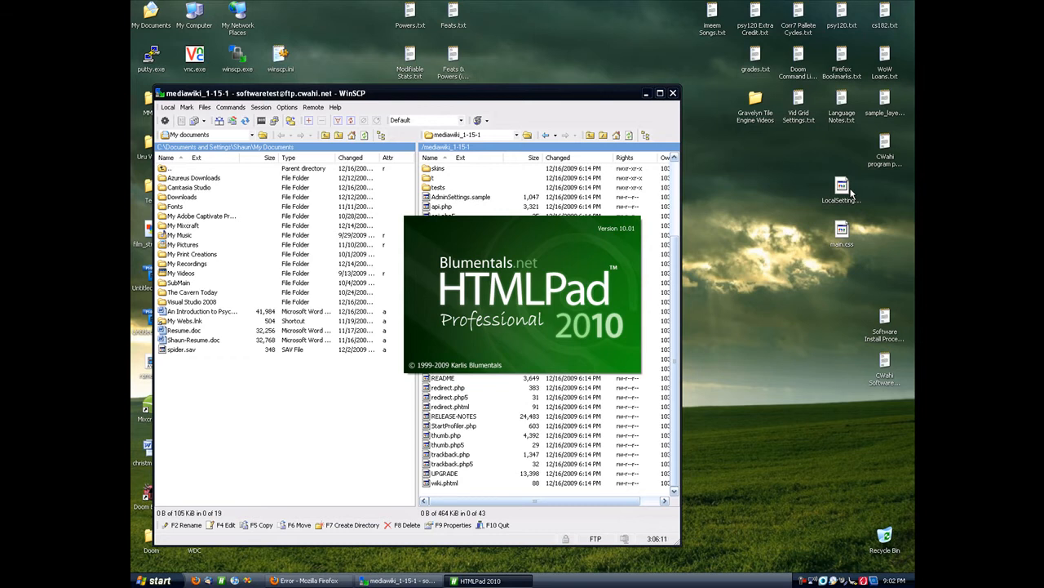
scroll(563, 313, "down", 7)
scroll(563, 314, "down", 4)
scroll(563, 313, "down", 6)
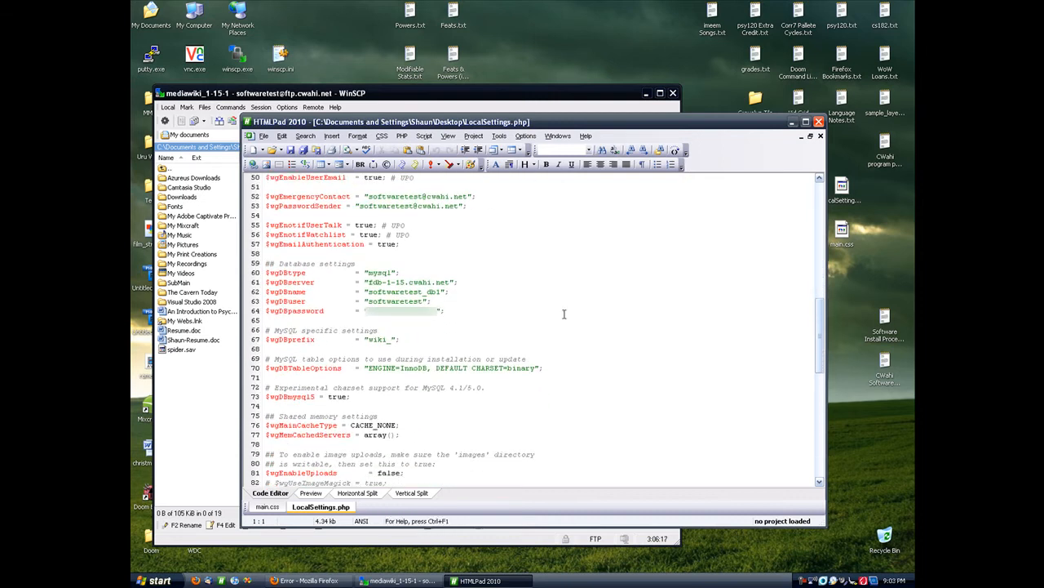
scroll(563, 314, "down", 5)
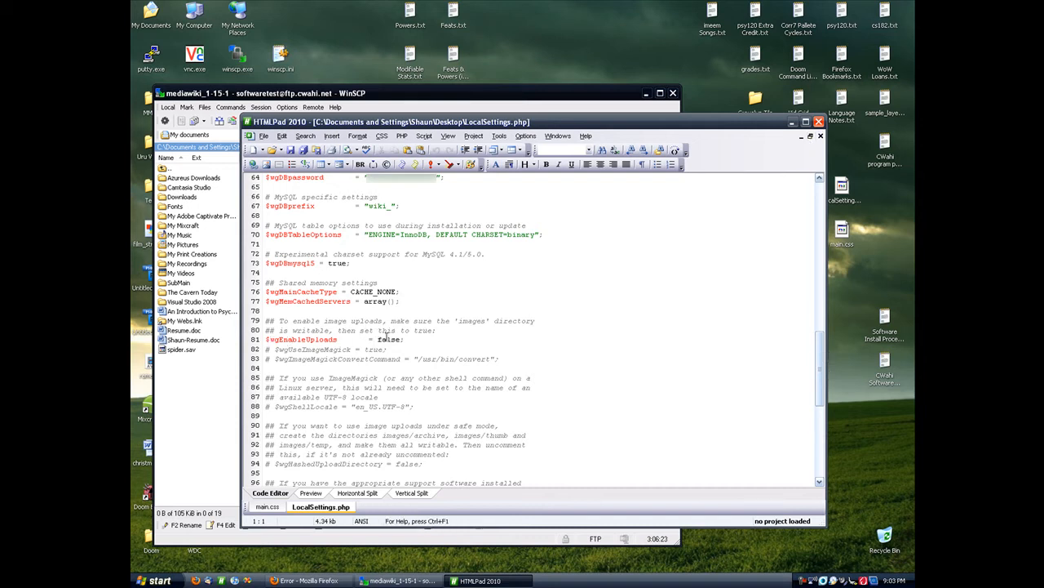
double_click(389, 338)
type("true")
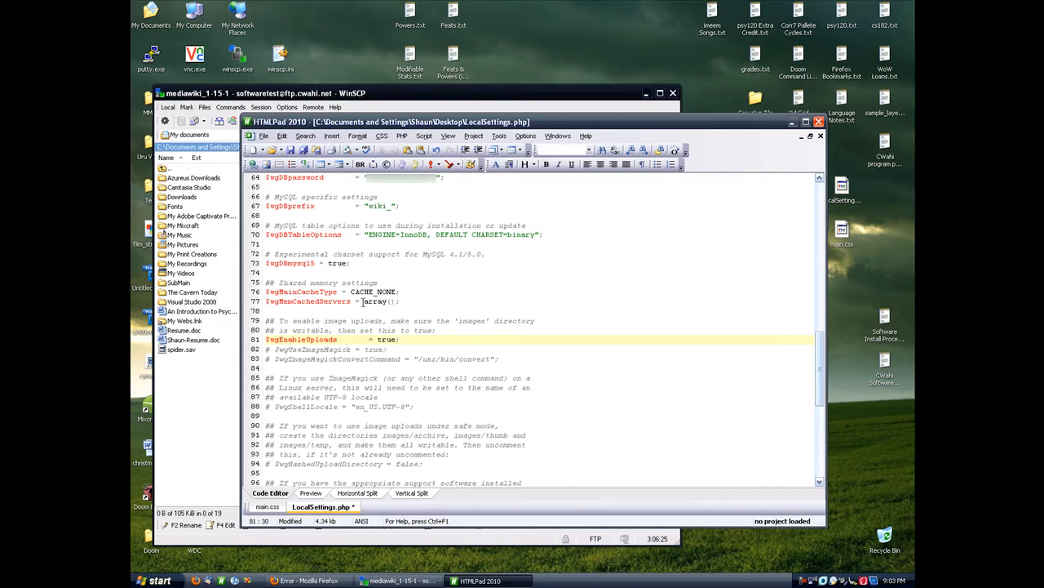
left_click(290, 152)
left_click(820, 121)
Upload the edited LocalSettings.php from the desktop to the remote mediawiki_1-15-1 folder, overwriting the existing file.
left_click_drag(847, 191, 530, 302)
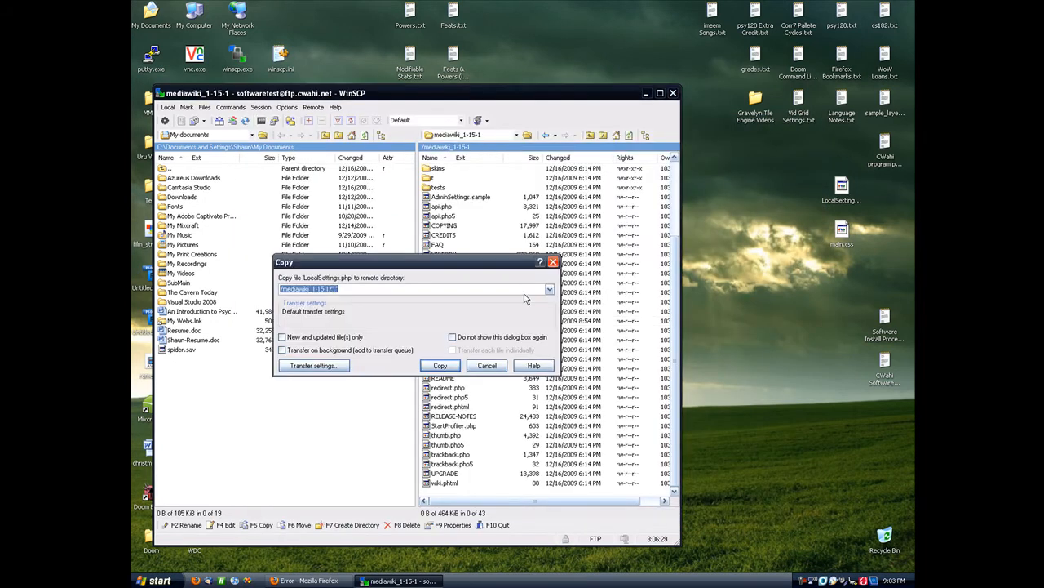
left_click(445, 367)
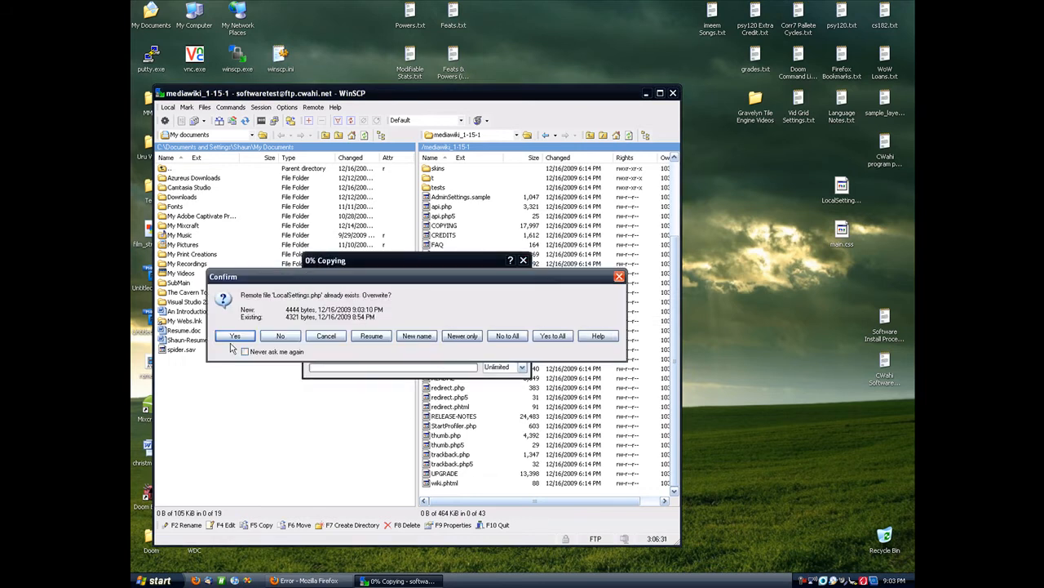
left_click(233, 336)
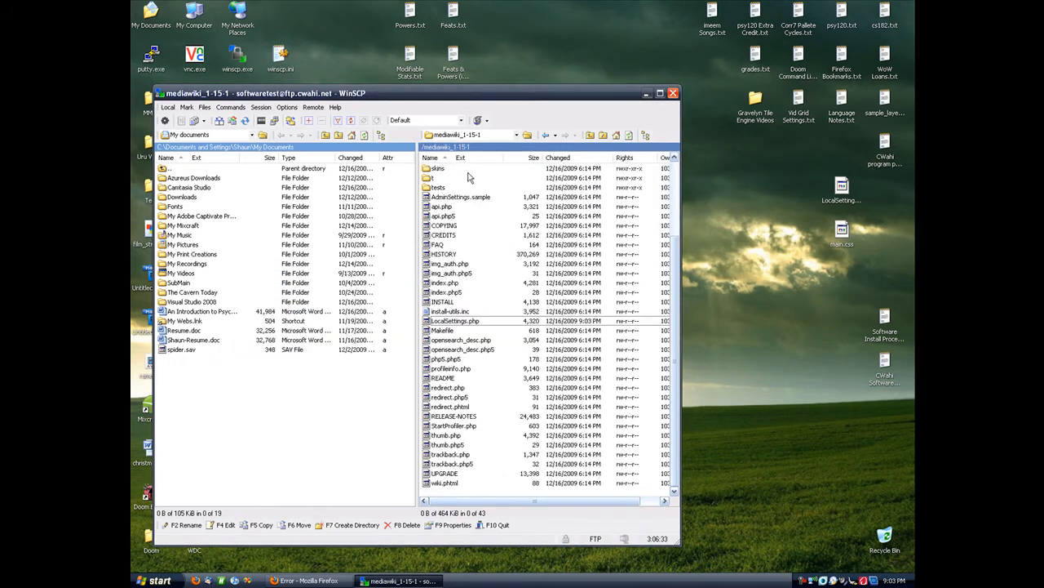
Switch to Firefox, reopen the upload form for Baby.gif and choose the baby picture from My Pictures as the source file.
key("alt+Tab")
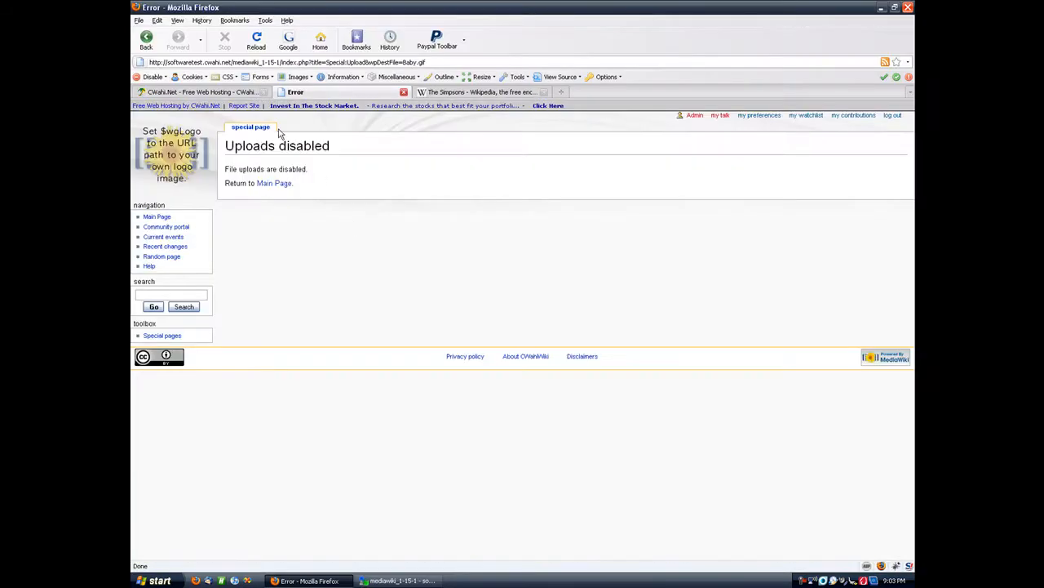
left_click(146, 36)
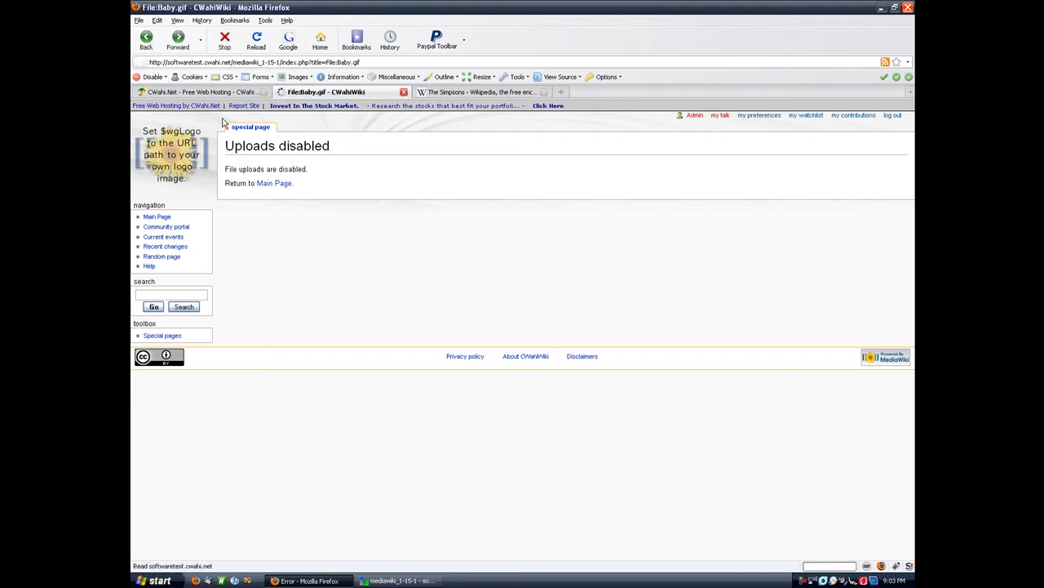
left_click(372, 170)
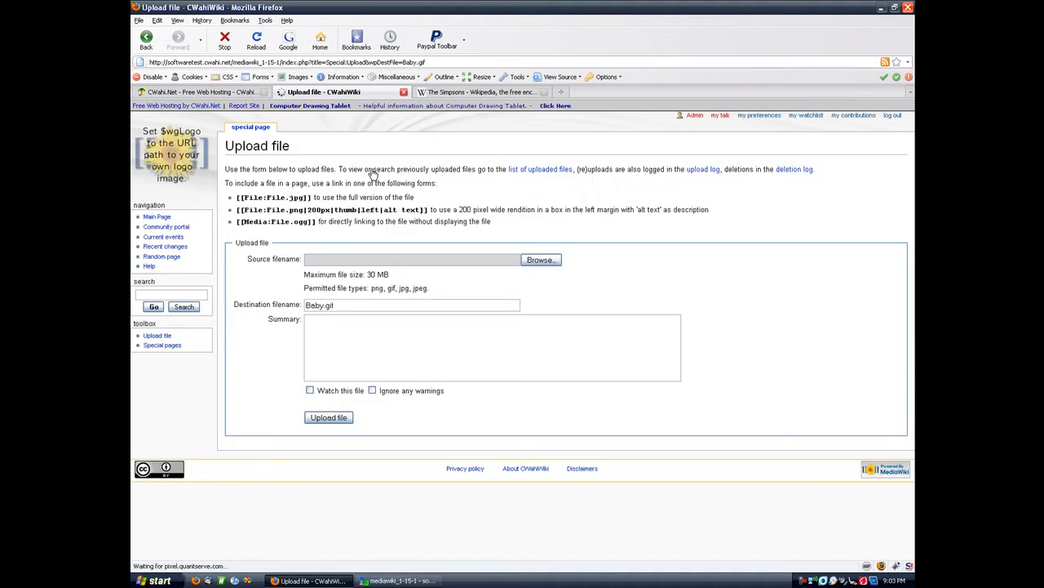
left_click(541, 260)
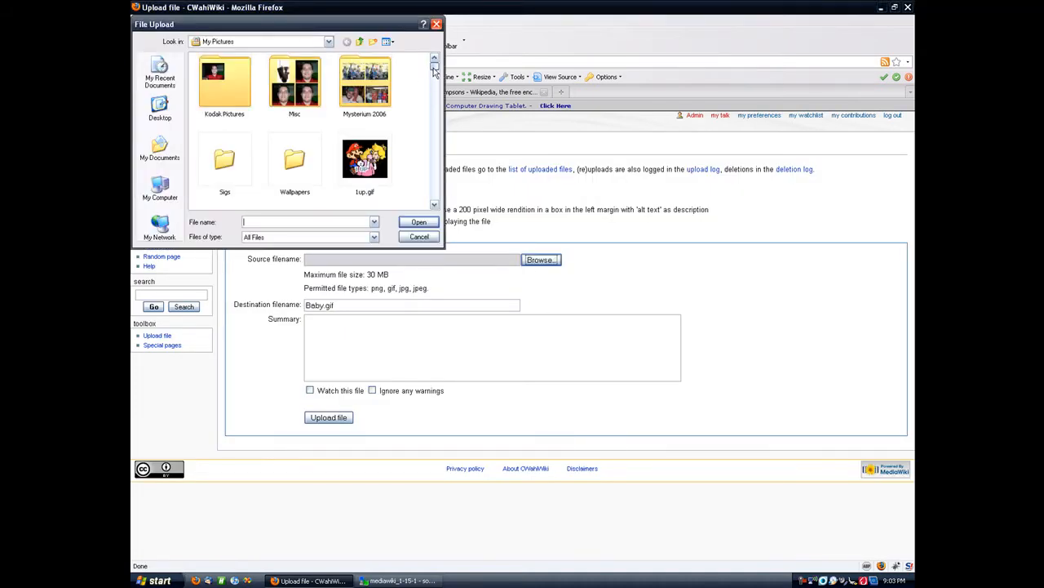
scroll(359, 106, "down", 3)
double_click(353, 117)
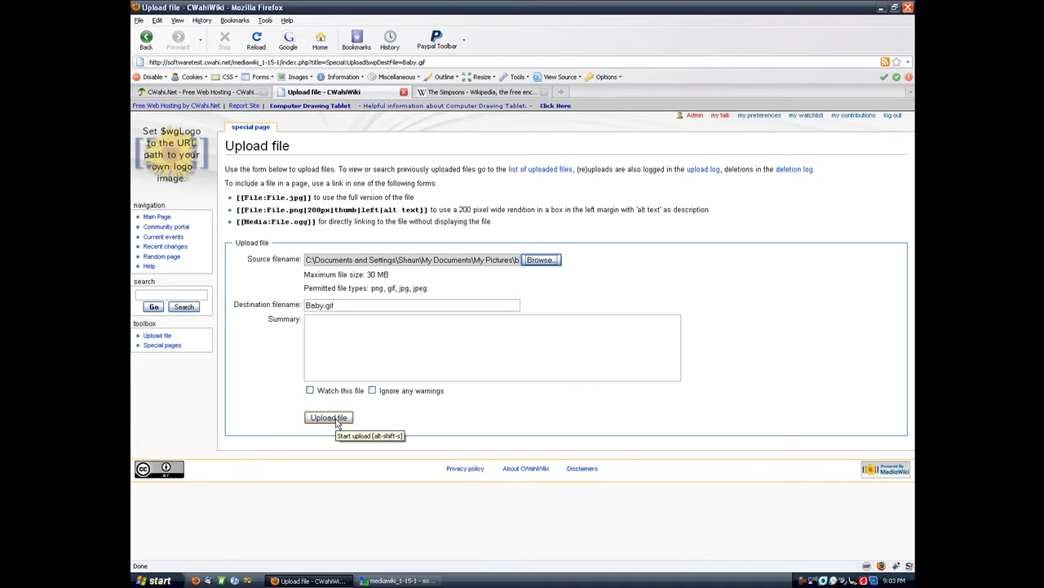
Check the maximum file size and permitted file types, then try to upload the picture as Baby.gif.
left_click_drag(368, 275, 393, 280)
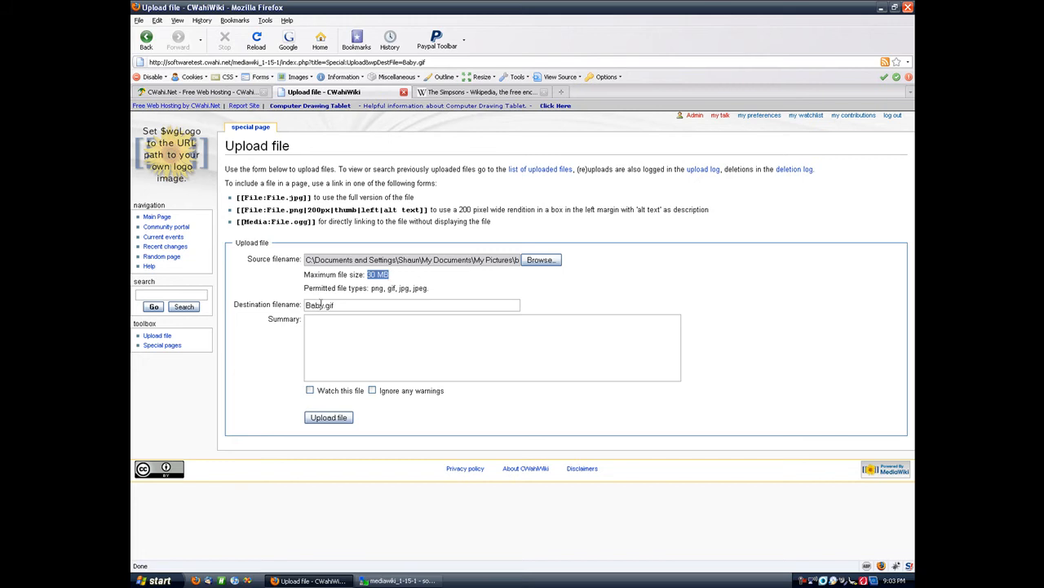
double_click(389, 288)
left_click(350, 326)
left_click(338, 420)
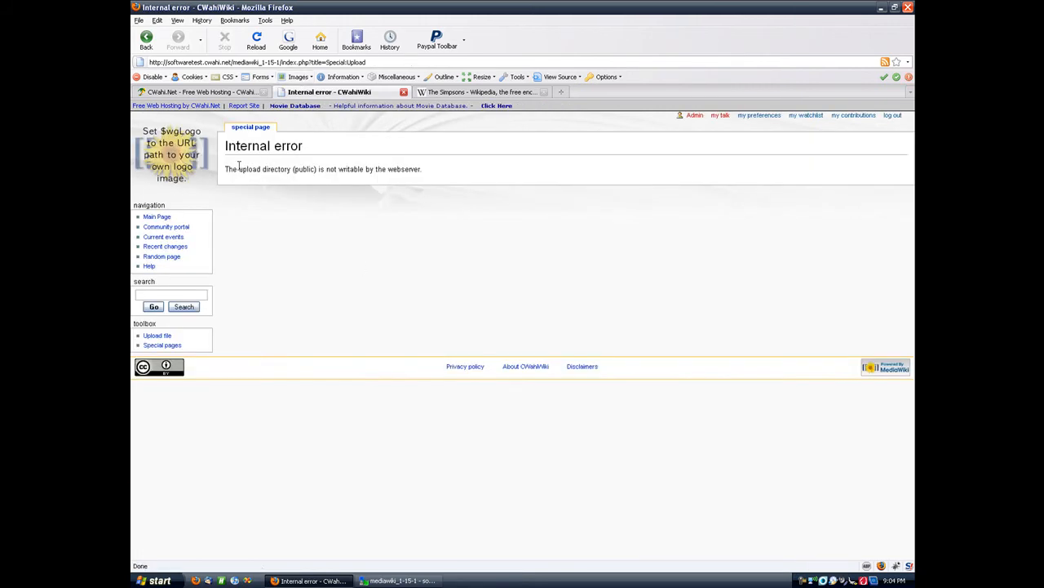
left_click_drag(233, 169, 424, 180)
left_click(424, 180)
left_click(399, 580)
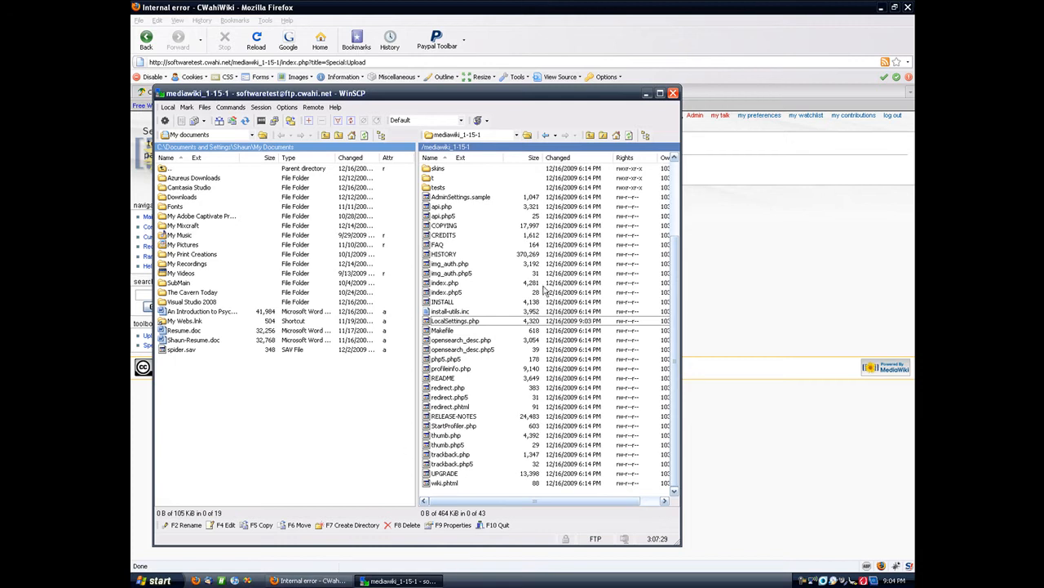
left_click_drag(680, 278, 682, 205)
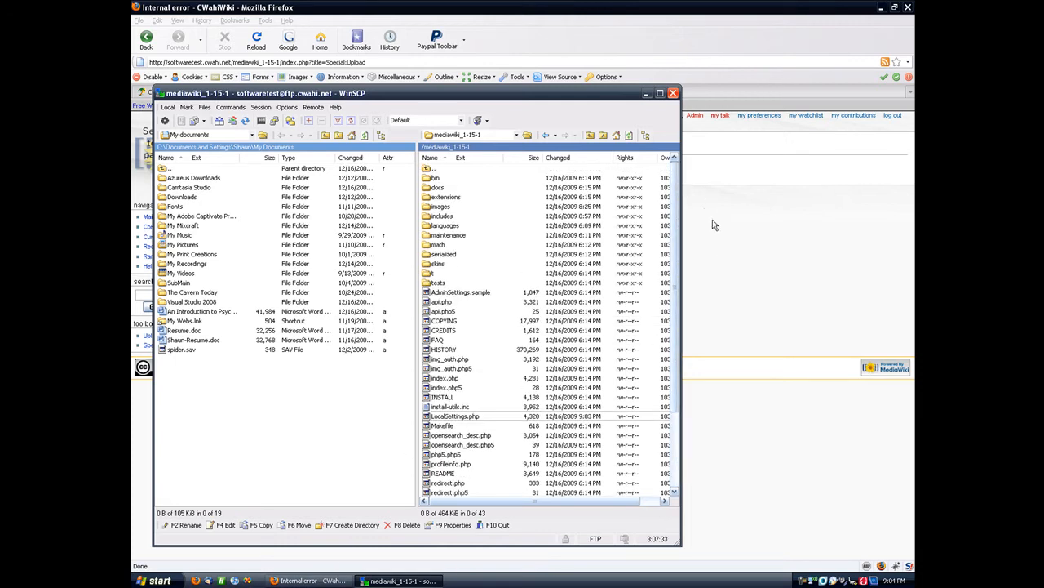
left_click(764, 240)
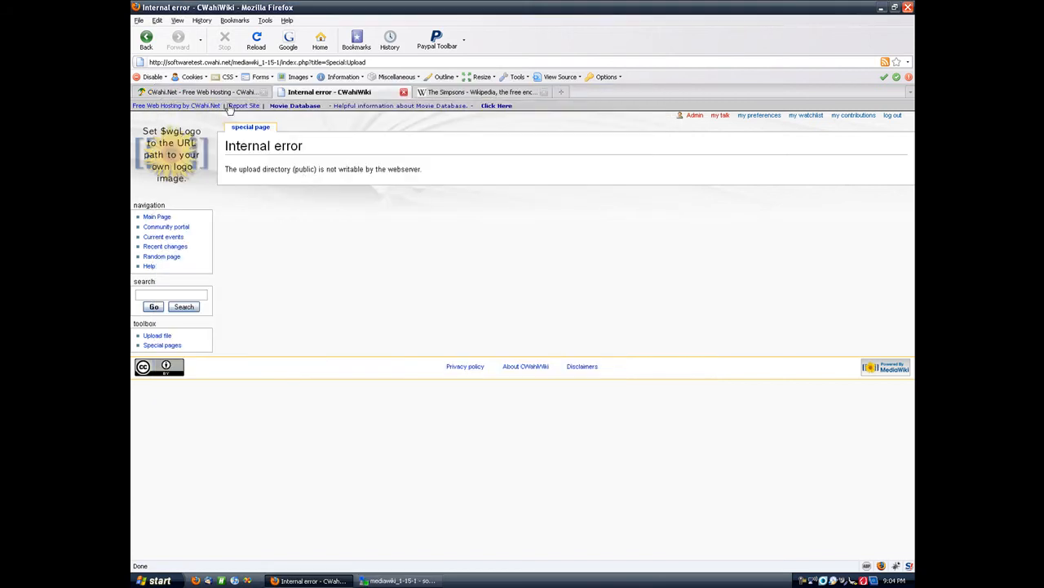
Open the mediawiki_1-15-1 directory in the CWahi web hosting file manager.
left_click(218, 91)
left_click(331, 191)
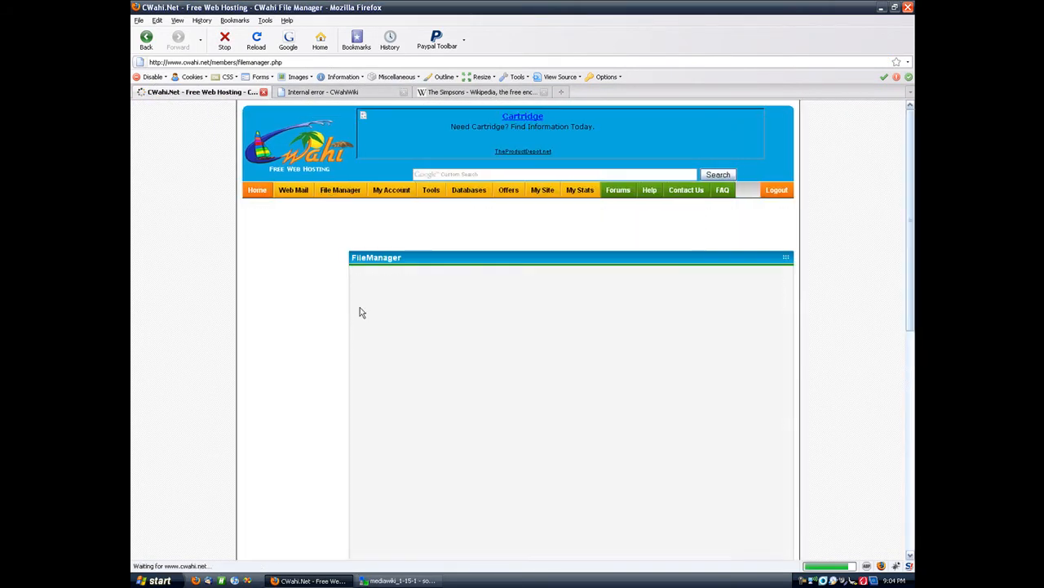
scroll(360, 307, "down", 2)
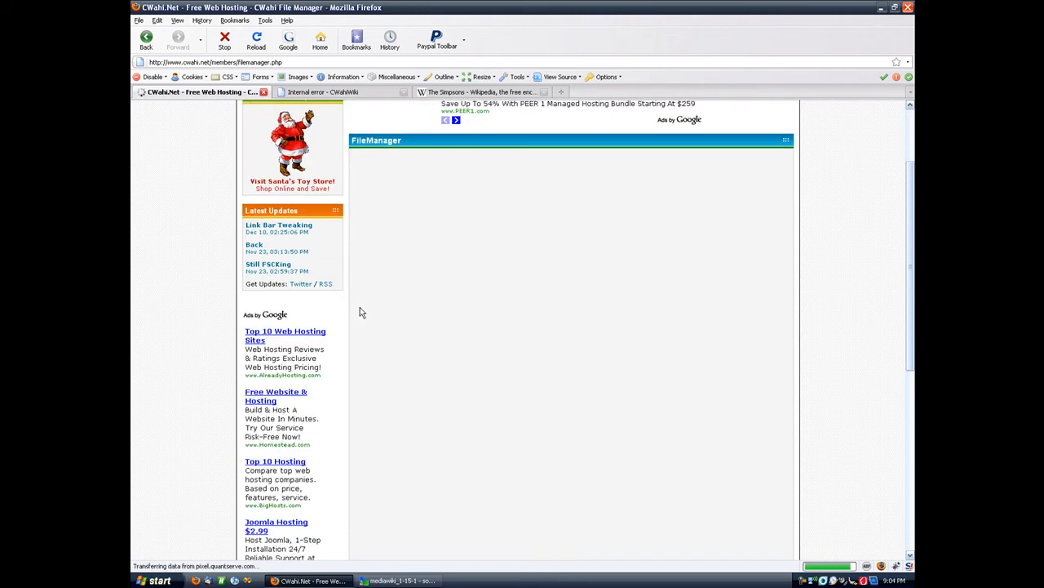
left_click(401, 347)
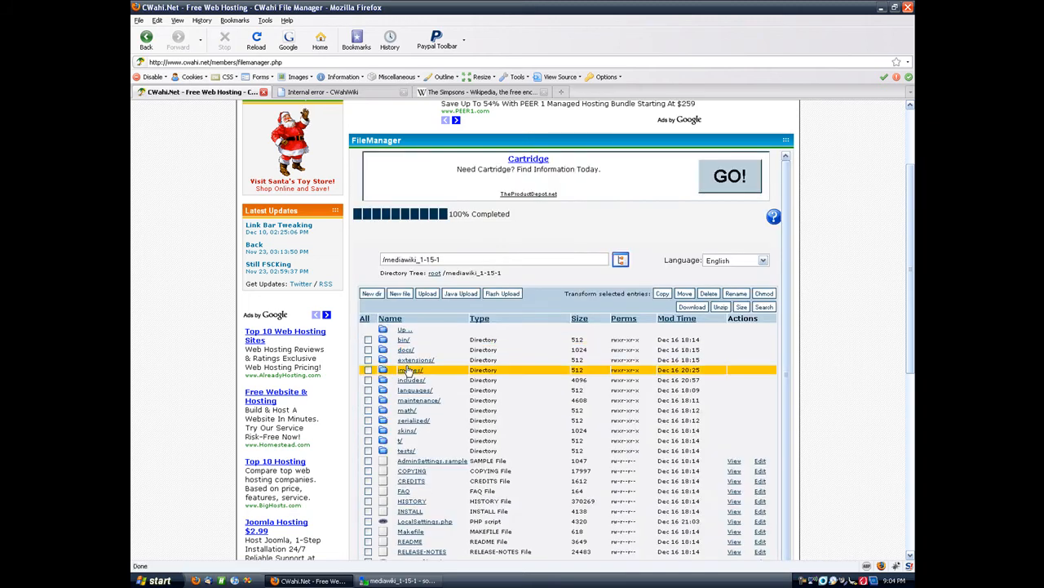
Change the permissions of the images directory to 777, giving owner, group and everyone read, write and execute rights.
left_click(368, 371)
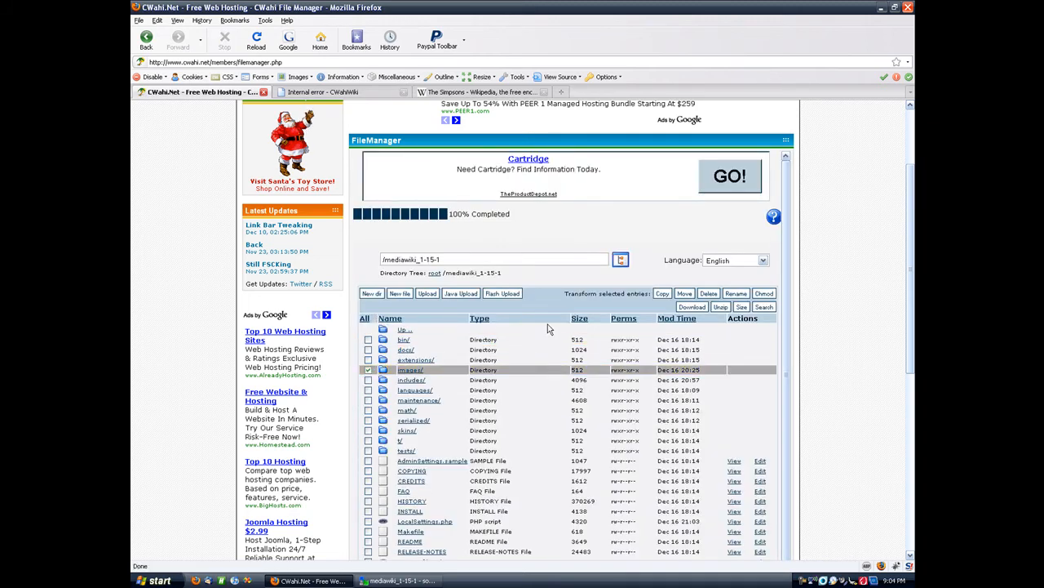
left_click(763, 293)
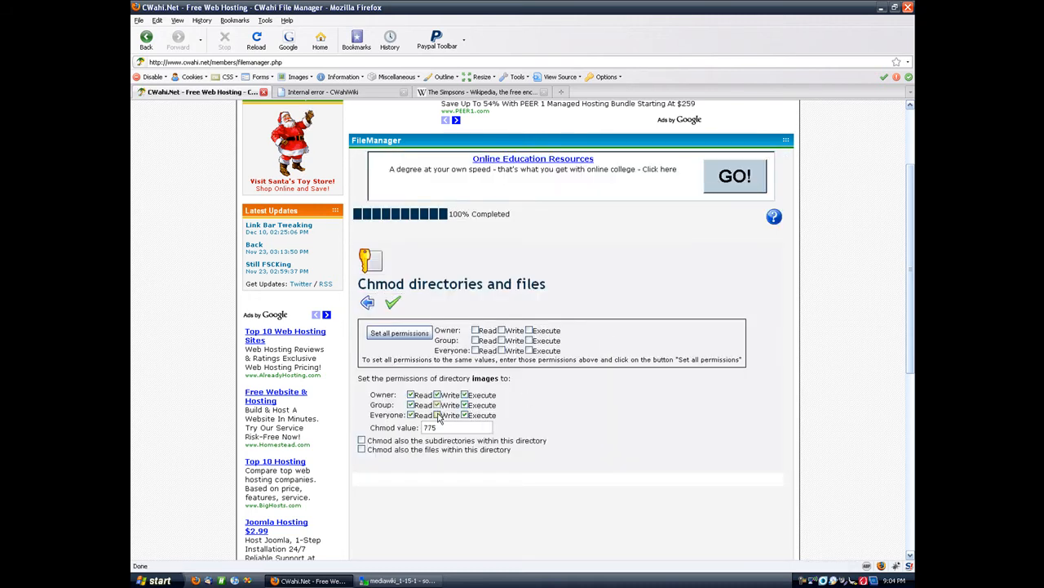
left_click(393, 304)
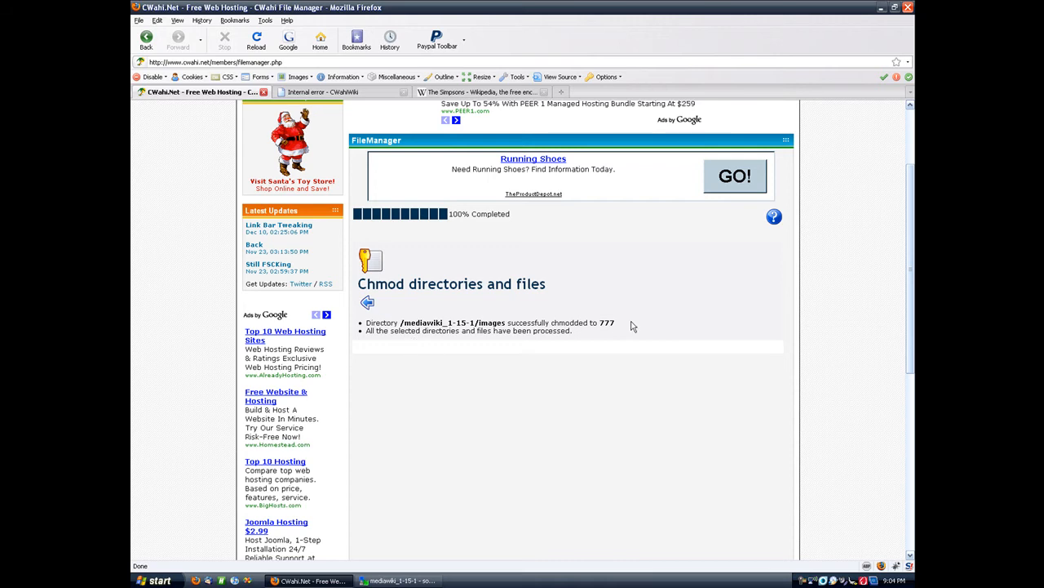
Return to the wiki's upload form, upload the picture as Baby.gif again, and close the Wikipedia page on The Simpsons.
left_click(347, 92)
left_click(144, 40)
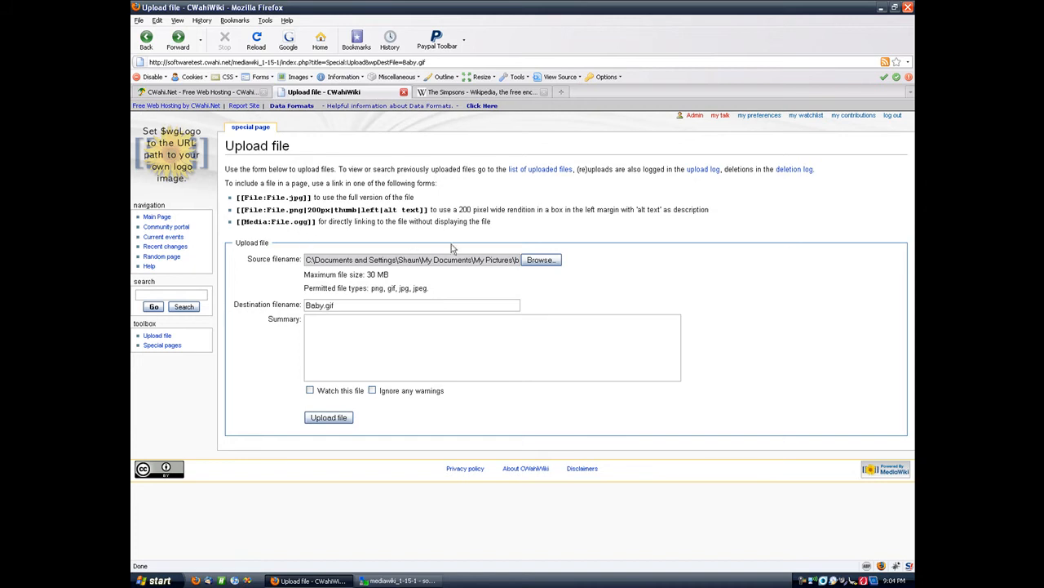
left_click(332, 417)
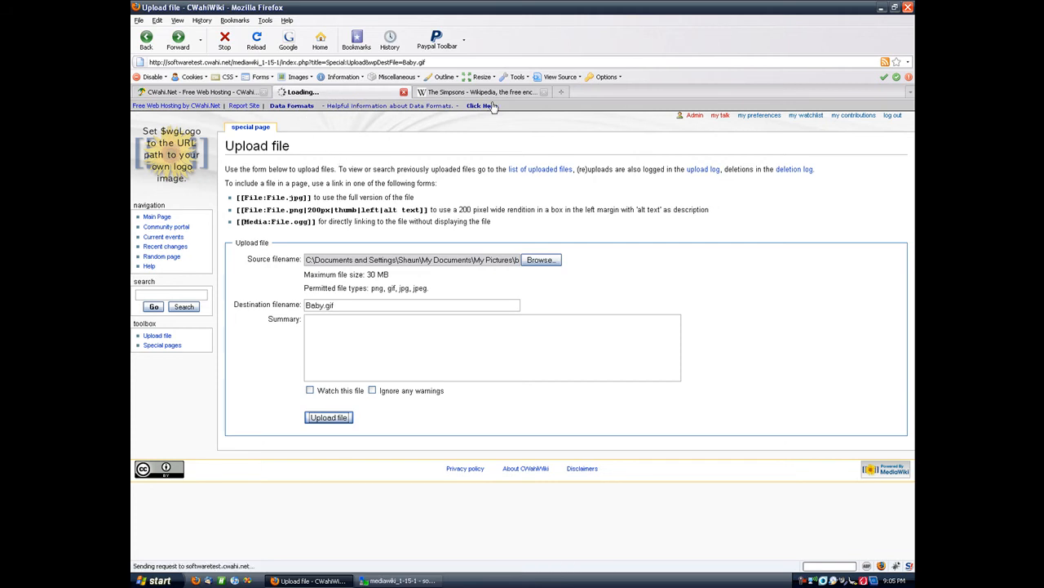
left_click(544, 93)
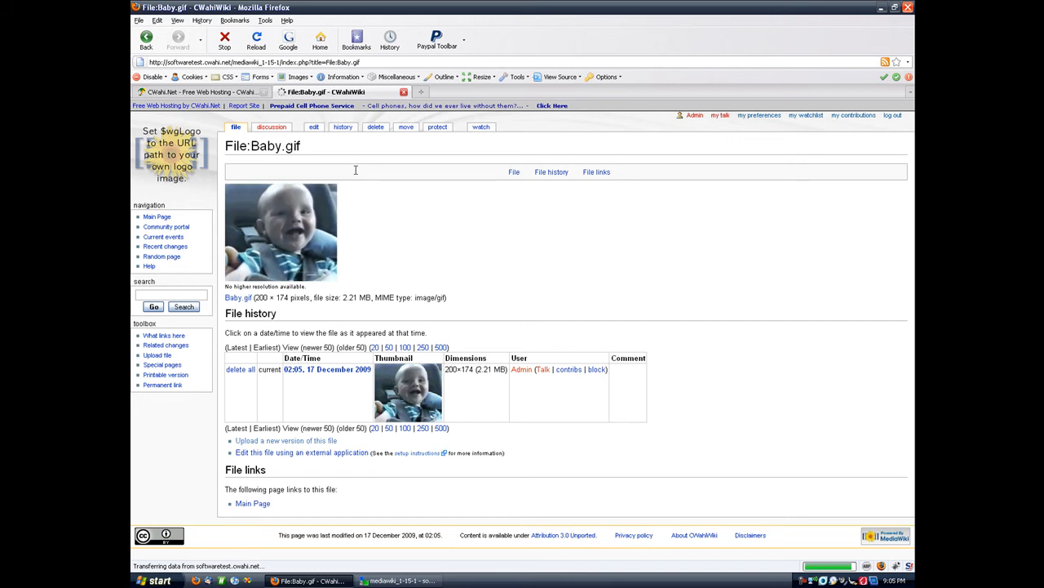
Clear the browser out of the way, open LocalSettings.php from the desktop in HTMLPad, and go to the end of the file.
left_click(310, 580)
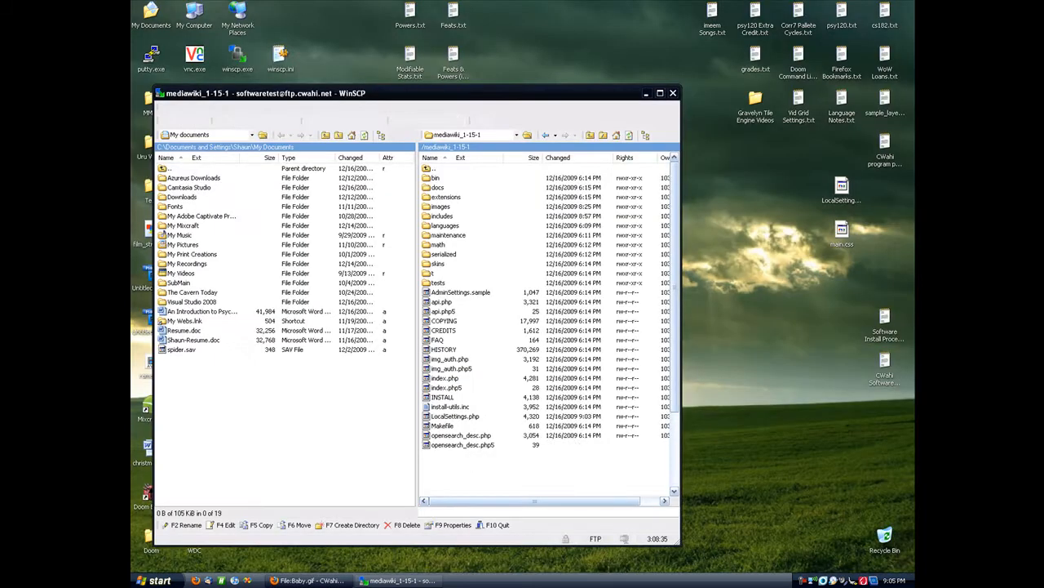
left_click(842, 202)
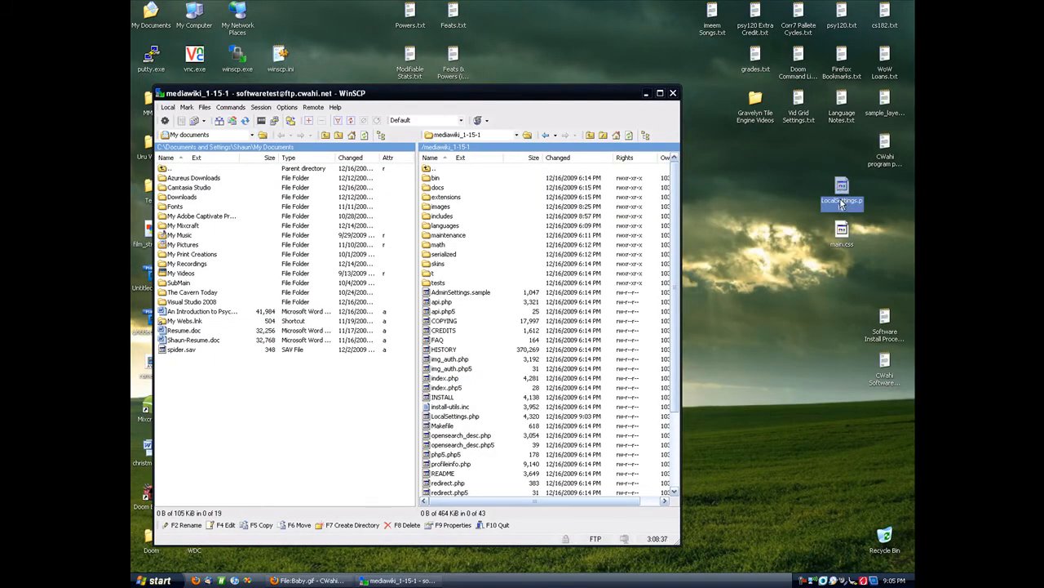
double_click(844, 203)
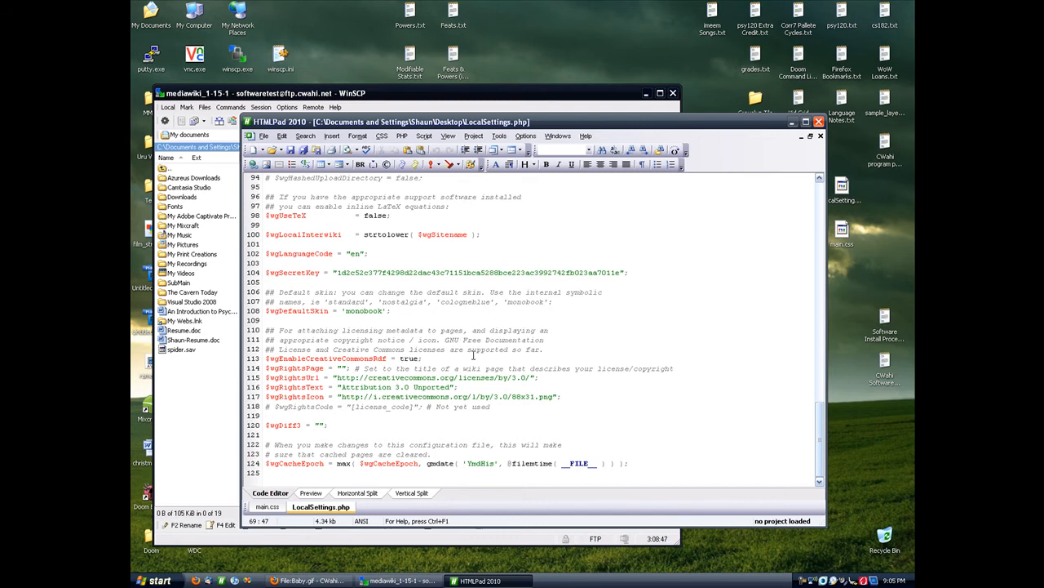
scroll(473, 355, "up", 10)
scroll(473, 354, "down", 10)
Minimize the Firefox, WinSCP and HTMLPad windows to clear the desktop.
left_click(327, 580)
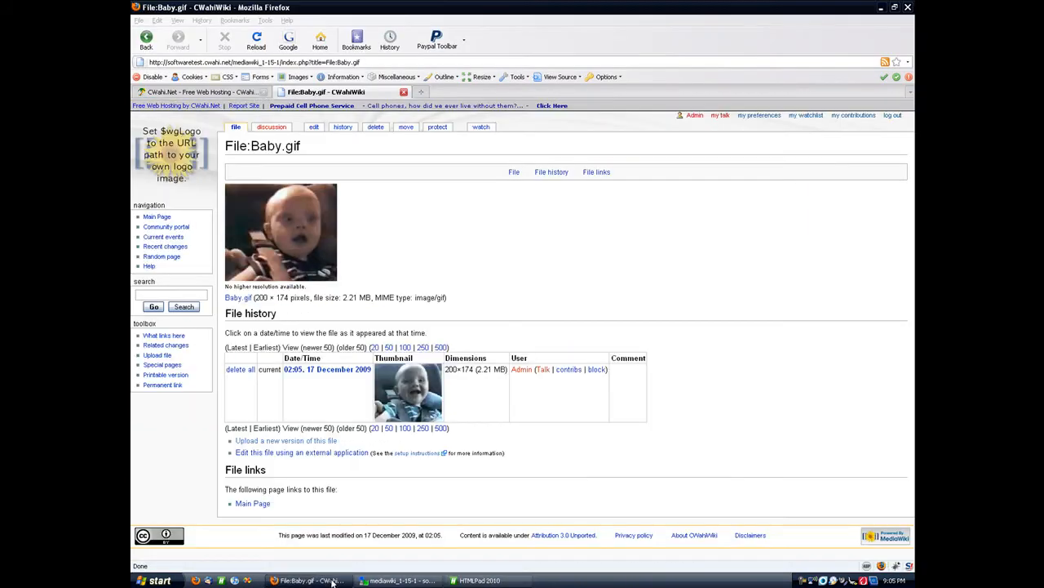
left_click(333, 582)
left_click(421, 580)
left_click(416, 580)
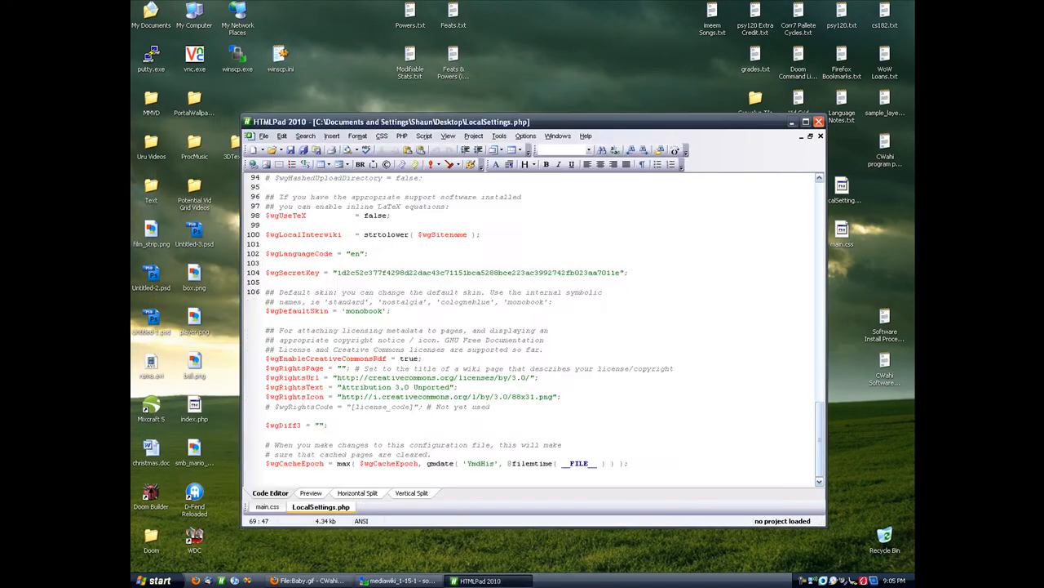
left_click(482, 580)
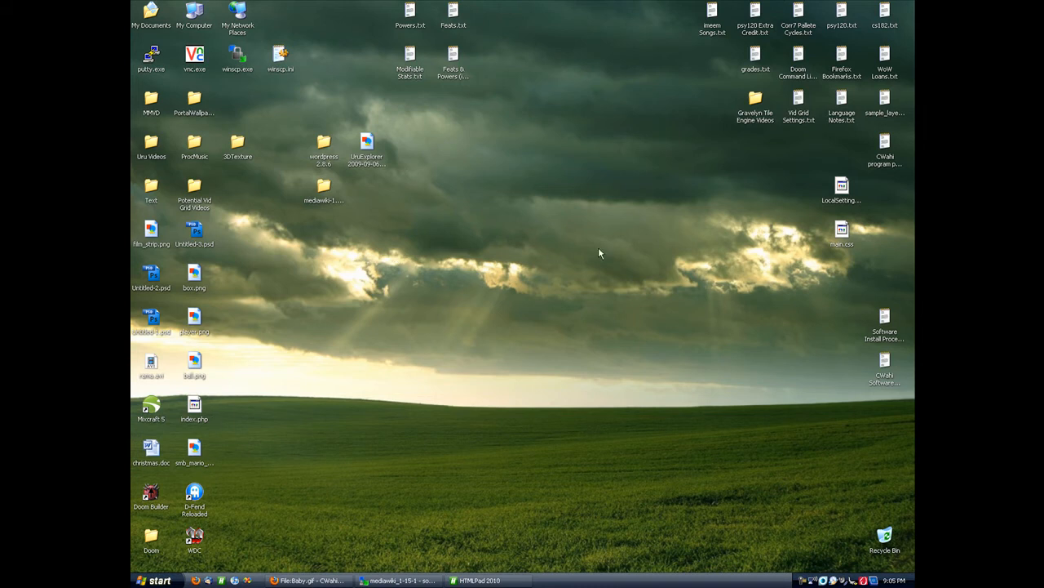
Open CWahi program problems.txt from the desktop, close the other two text files, and highlight the error message about a corrupt file or incorrect extension.
left_click(885, 324)
double_click(886, 323)
double_click(888, 371)
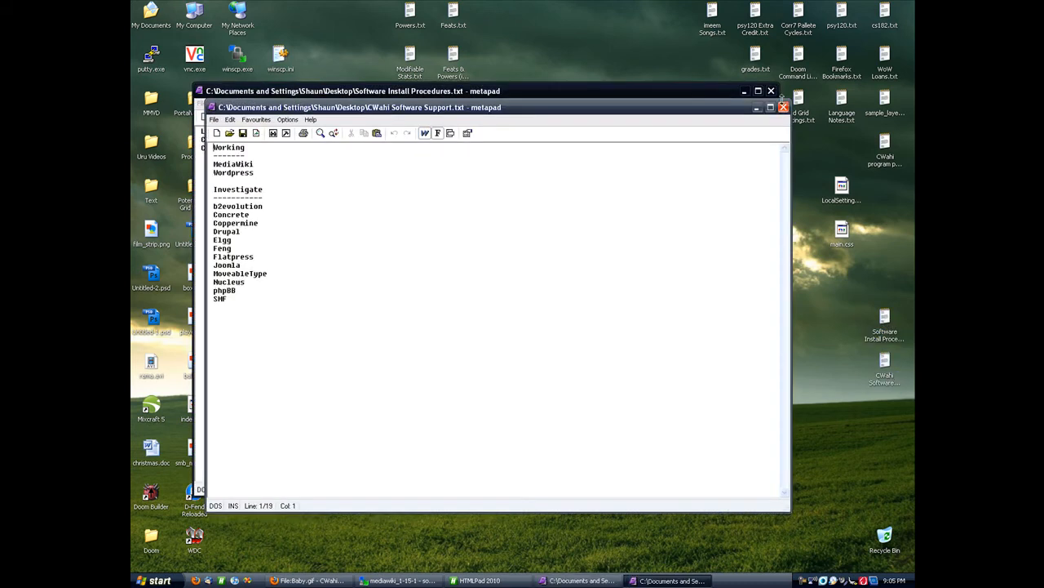
left_click(783, 107)
left_click(770, 91)
double_click(891, 147)
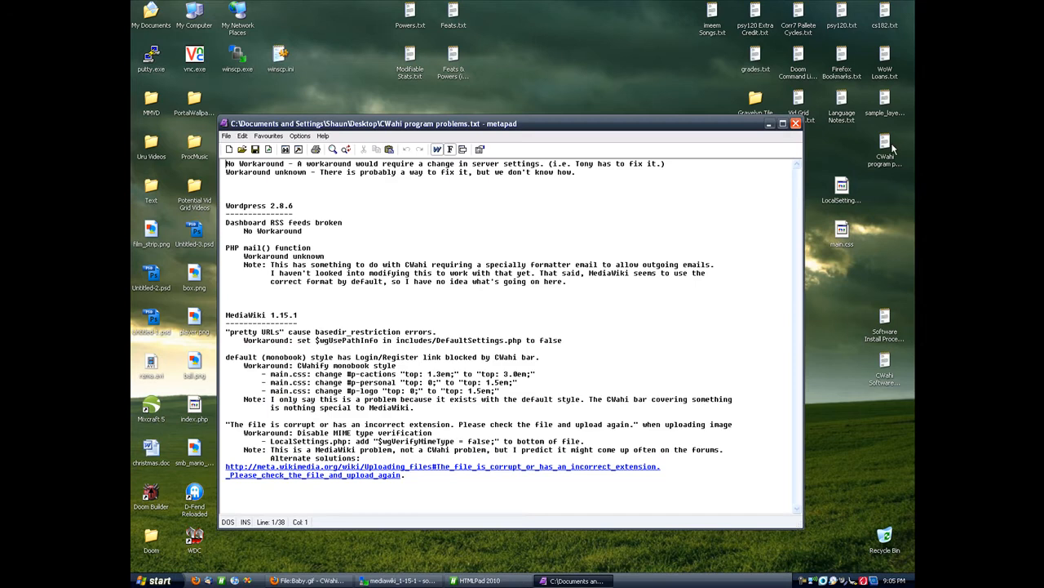
left_click_drag(232, 424, 629, 426)
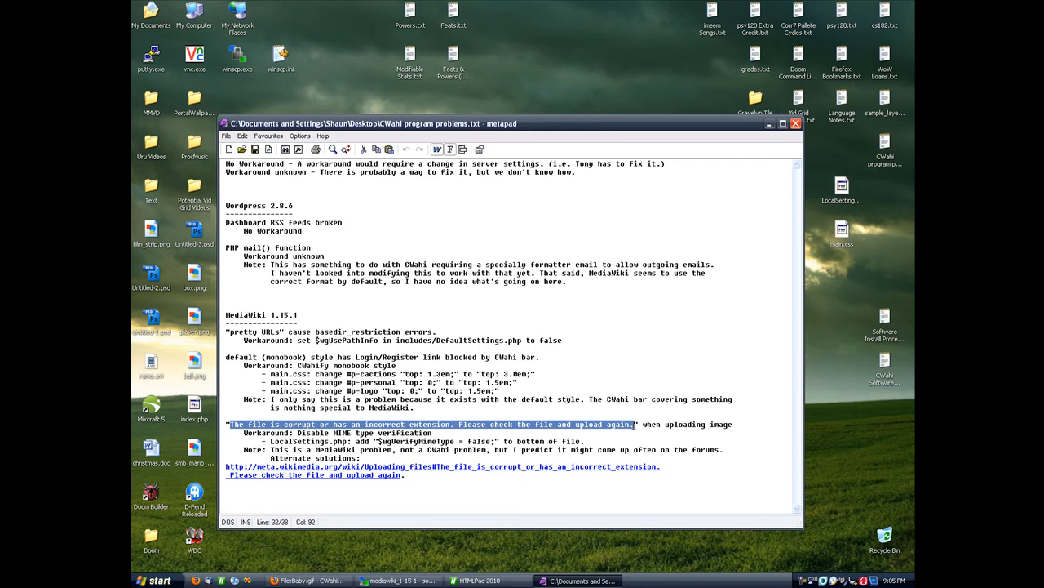
left_click(576, 470)
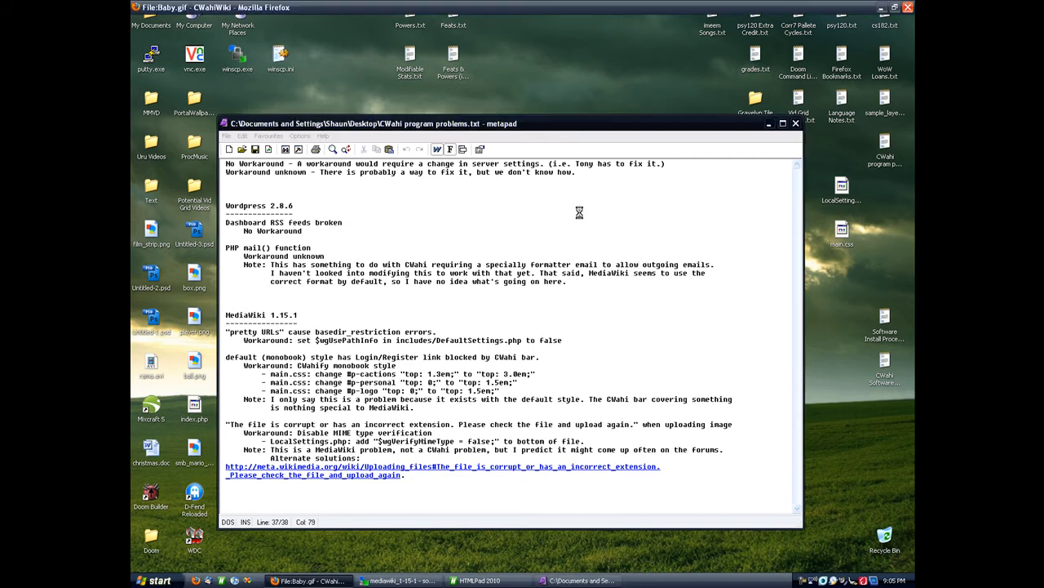
left_click(543, 92)
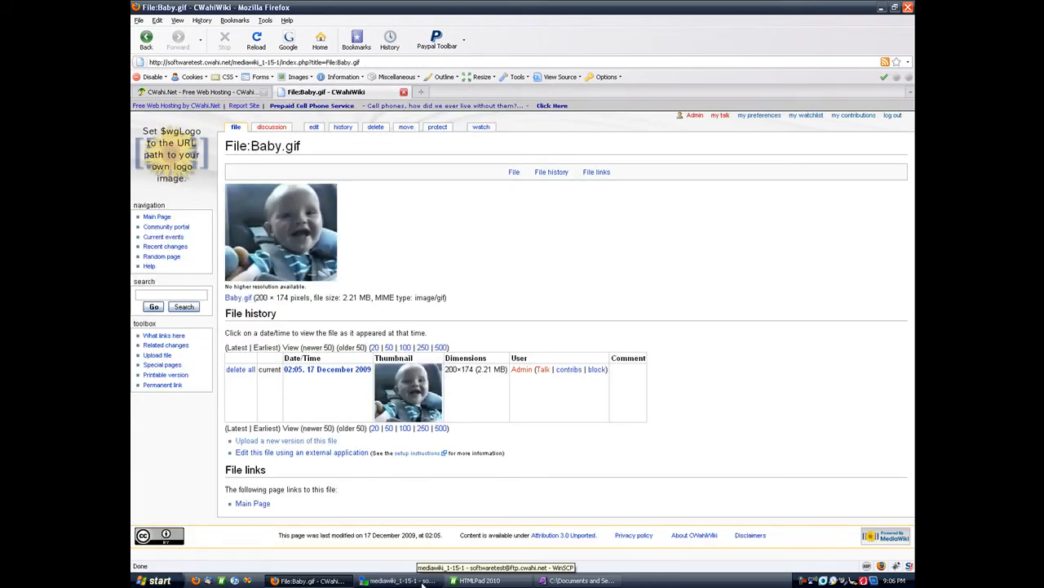
left_click(345, 581)
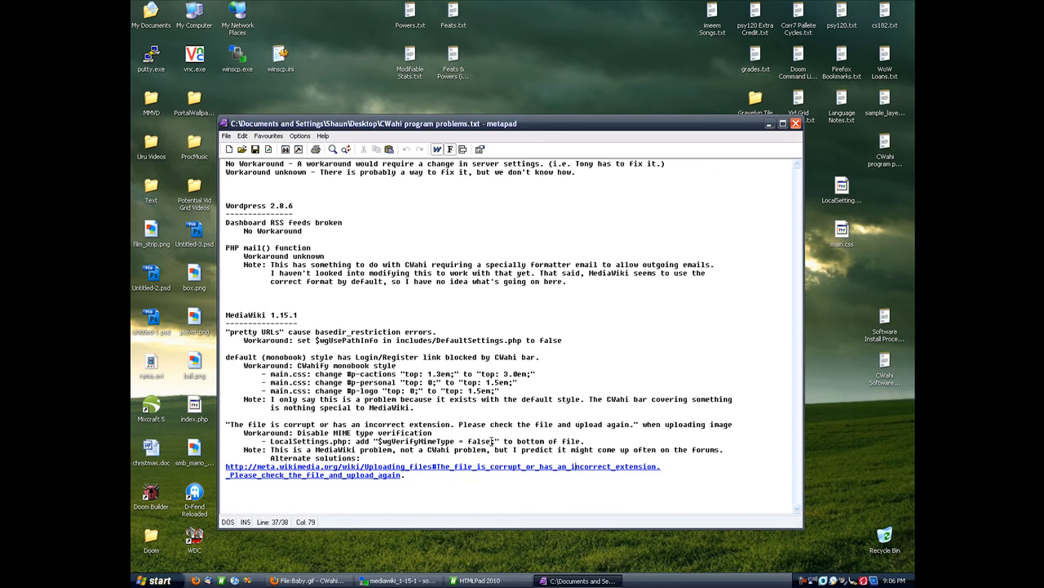
Copy $wgVerifyMimeType = false; from the notes to the last line of LocalSettings.php, save the file, and close the notes and the editor.
left_click_drag(493, 440, 422, 439)
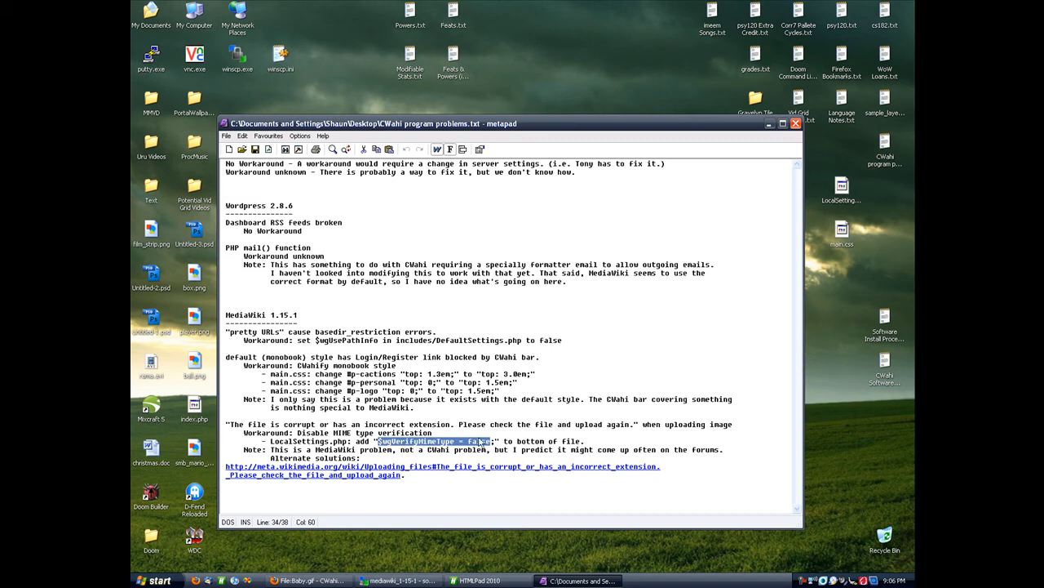
left_click_drag(495, 441, 380, 444)
key("ctrl+c")
left_click(848, 192)
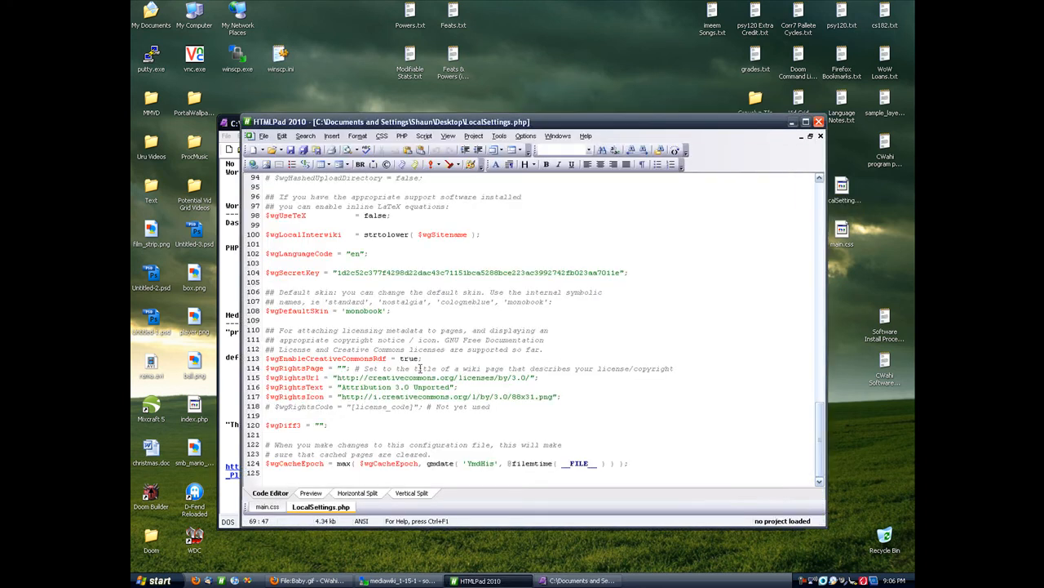
key("ctrl+v")
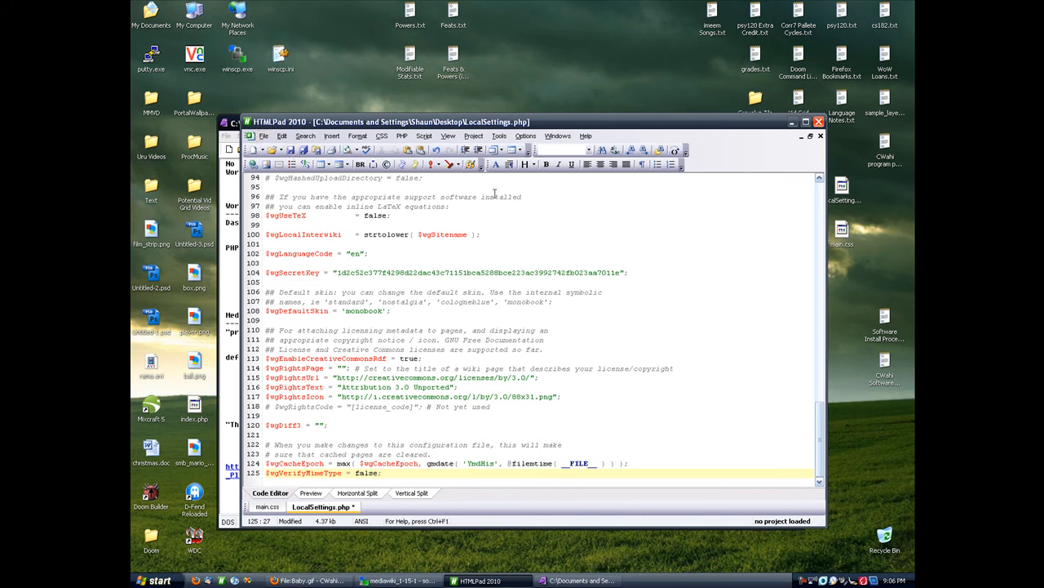
left_click(819, 122)
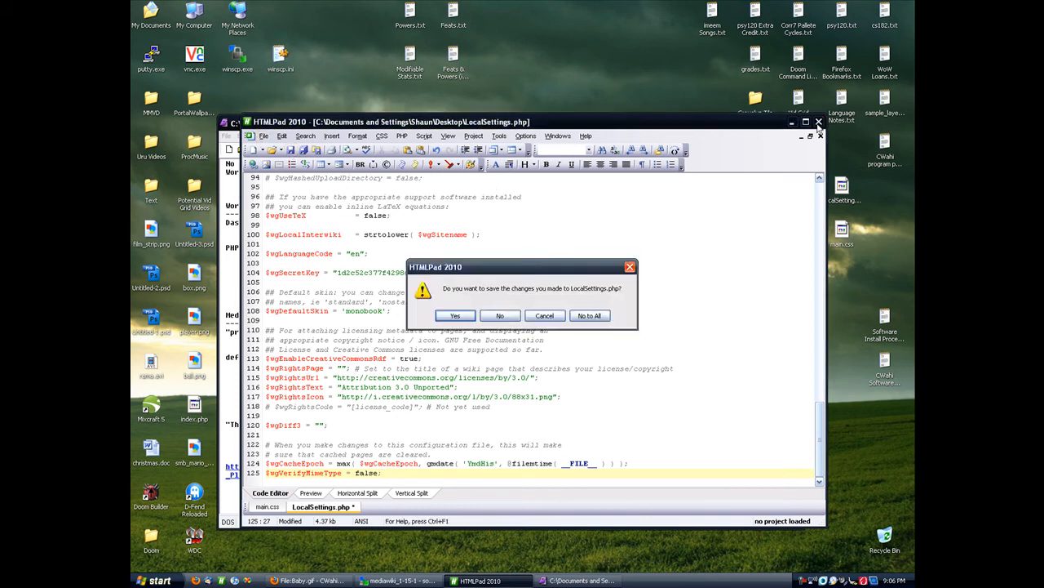
left_click(455, 315)
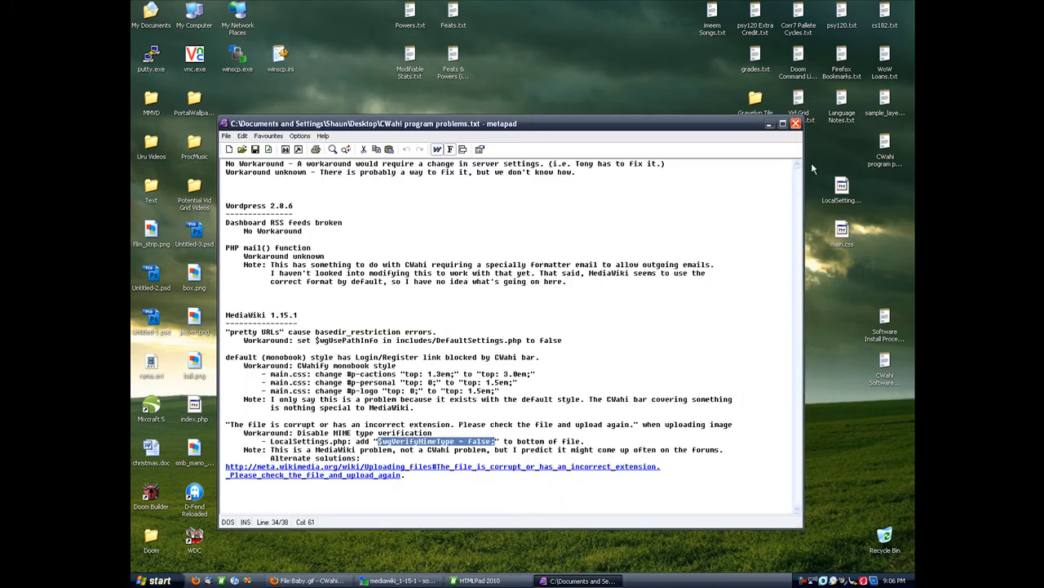
left_click(796, 123)
left_click(400, 580)
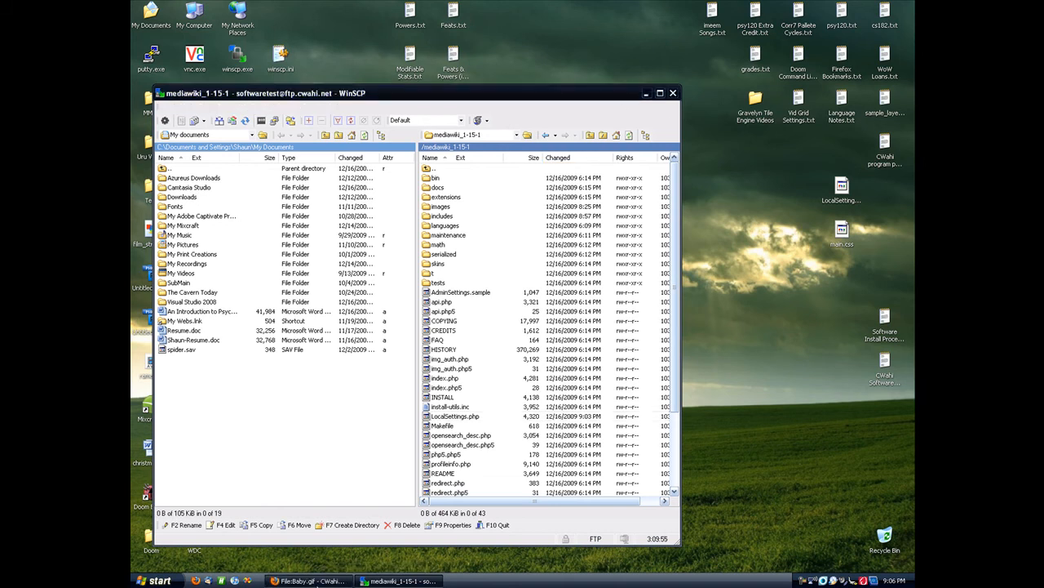
left_click(310, 580)
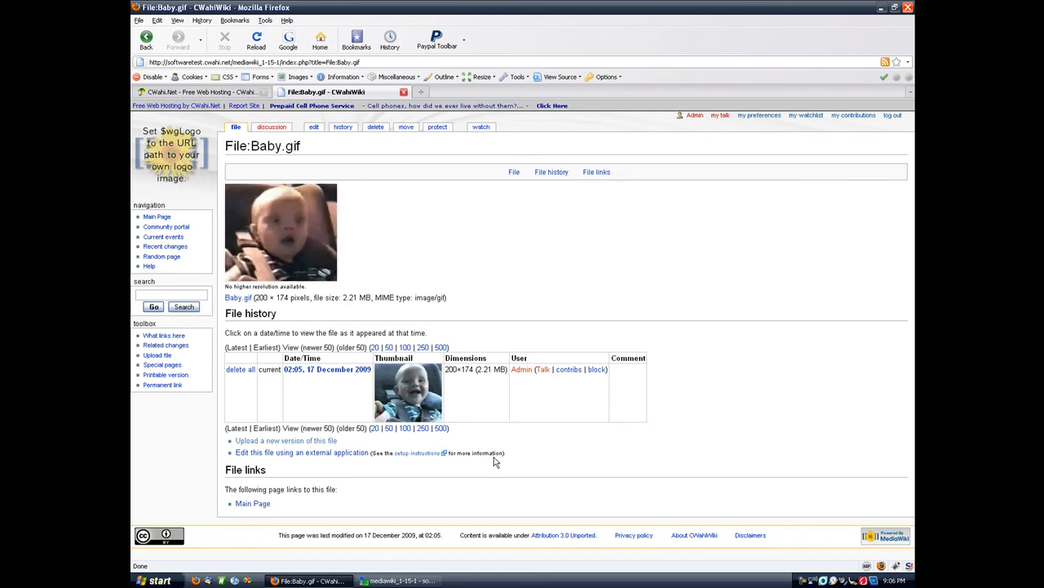
left_click(327, 580)
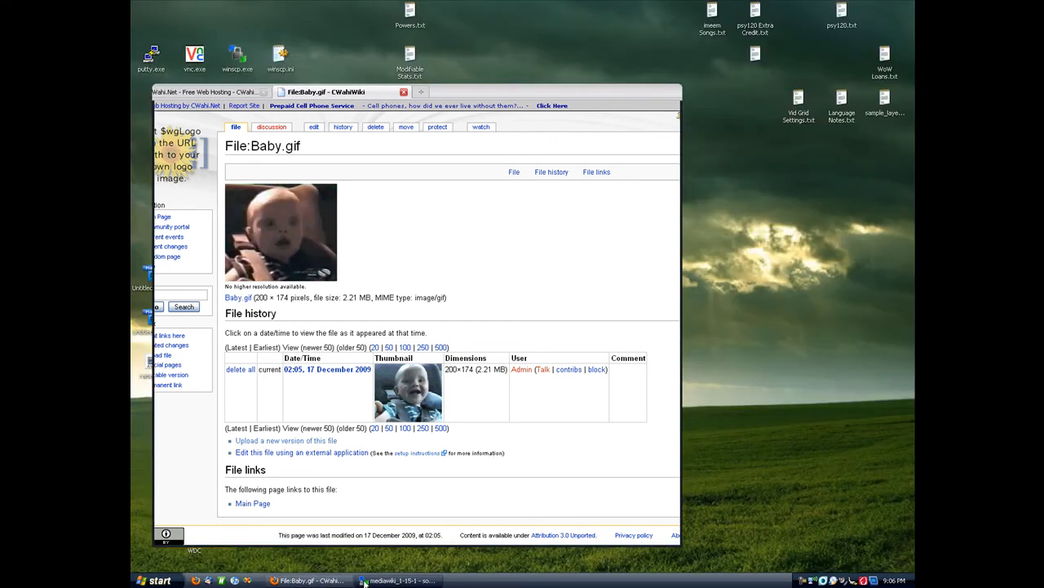
left_click(400, 581)
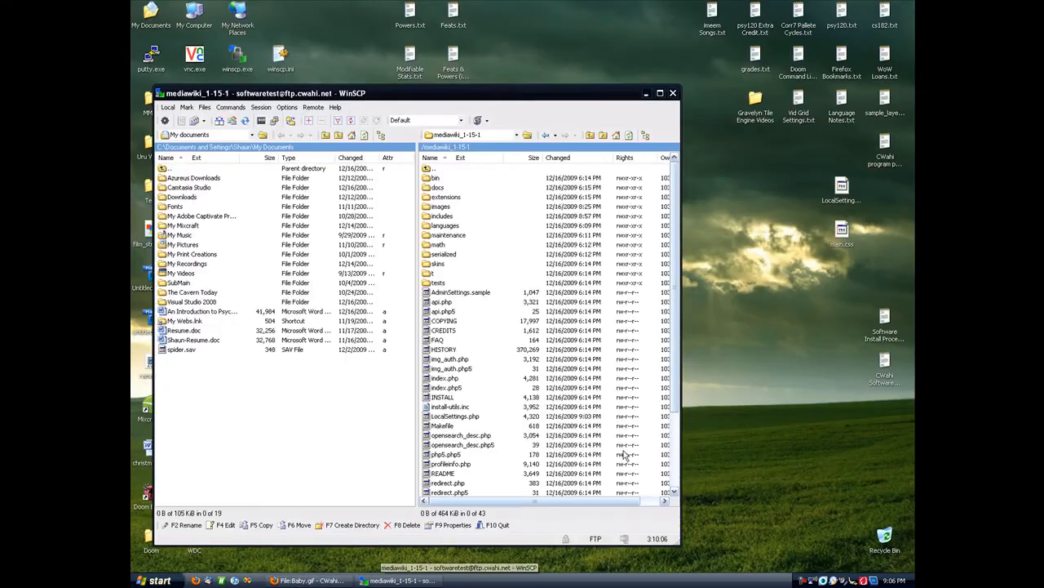
Reopen CWahi program problems.txt, follow its alternative solutions link to Meta's Uploading files page, and go to the section on corrupt files or incorrect extensions.
double_click(888, 151)
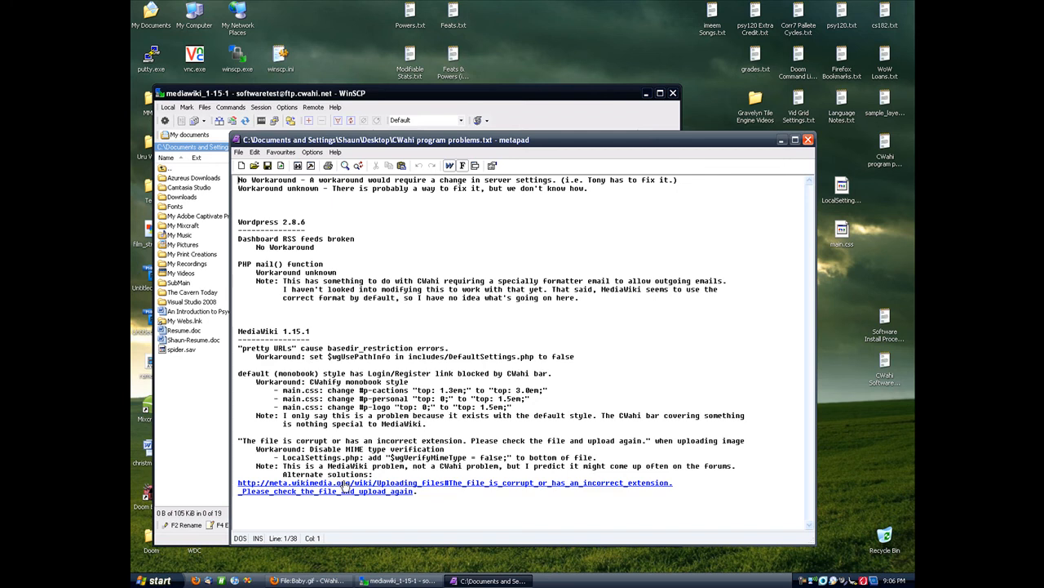
double_click(445, 487)
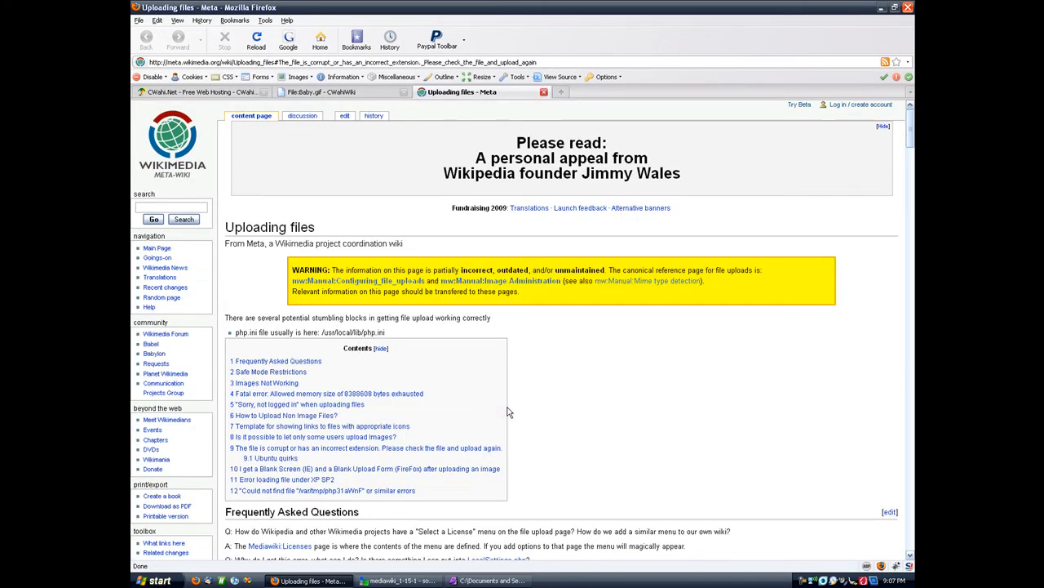
scroll(506, 406, "down", 2)
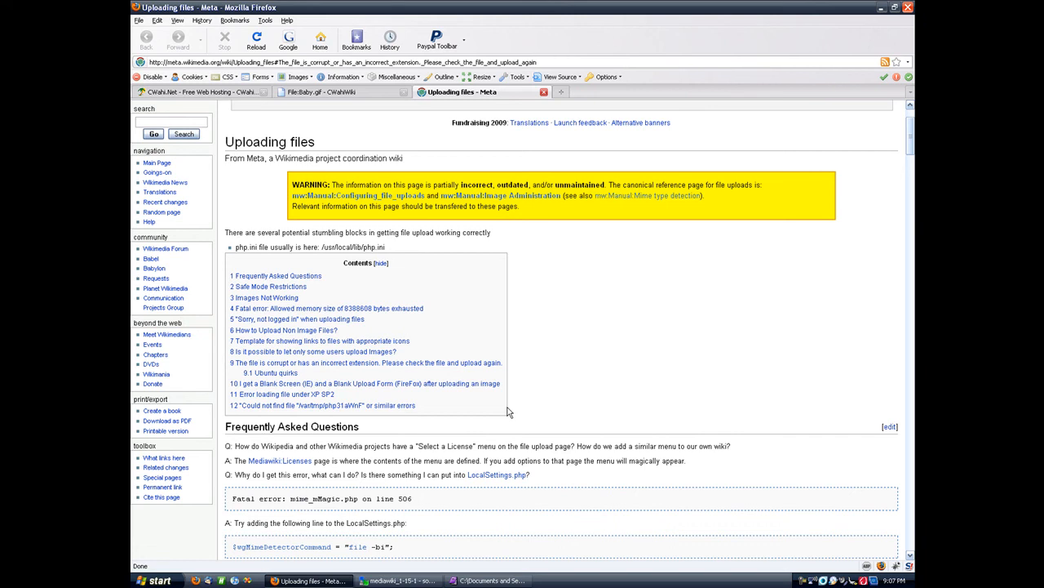
scroll(507, 412, "down", 20)
scroll(507, 412, "up", 10)
scroll(507, 412, "up", 15)
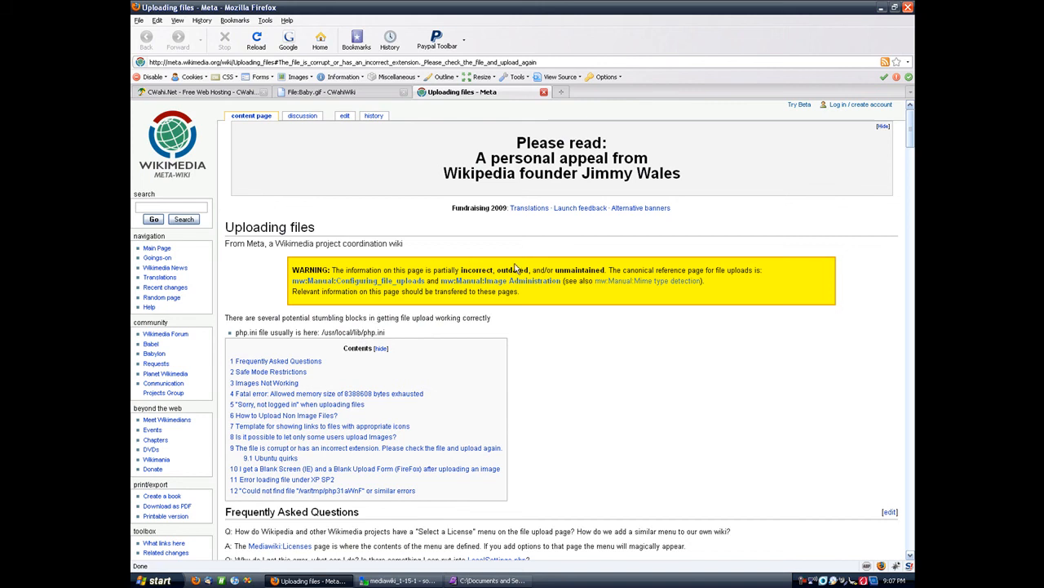
left_click(323, 448)
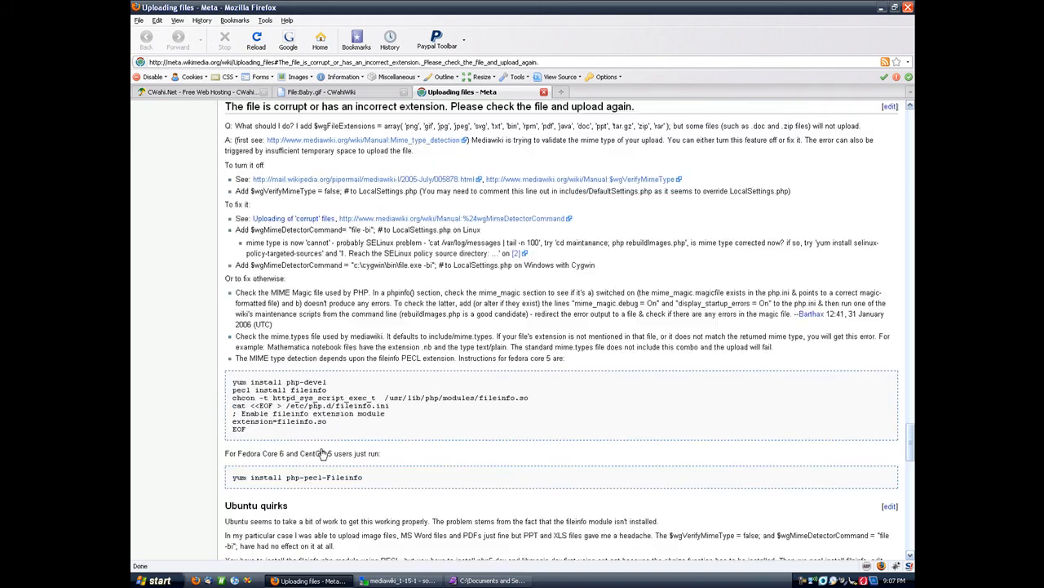
Examine the options for turning off or fixing MIME type verification in the corrupt-file section.
left_click_drag(228, 183, 407, 472)
left_click(209, 211)
left_click(385, 479)
left_click_drag(219, 222, 259, 342)
left_click(245, 334)
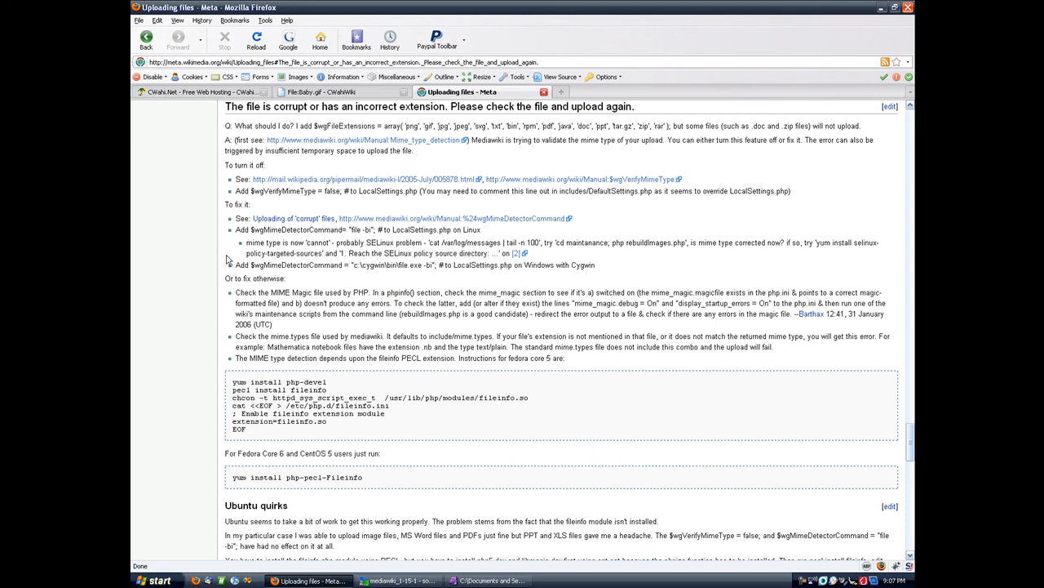
Log out of the wiki, open its Main Page, and close the Uploading files page.
left_click(331, 95)
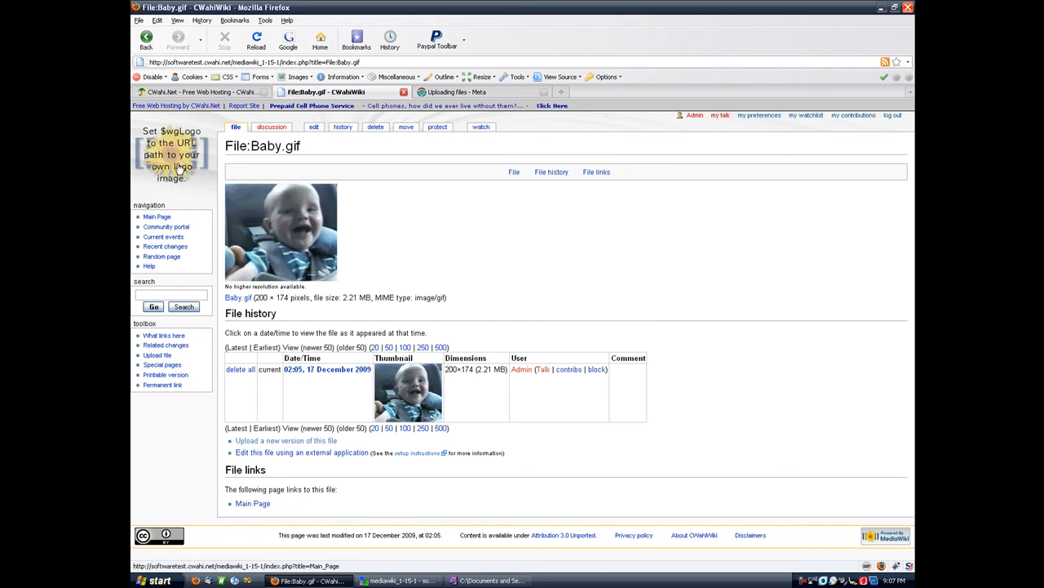
left_click(895, 117)
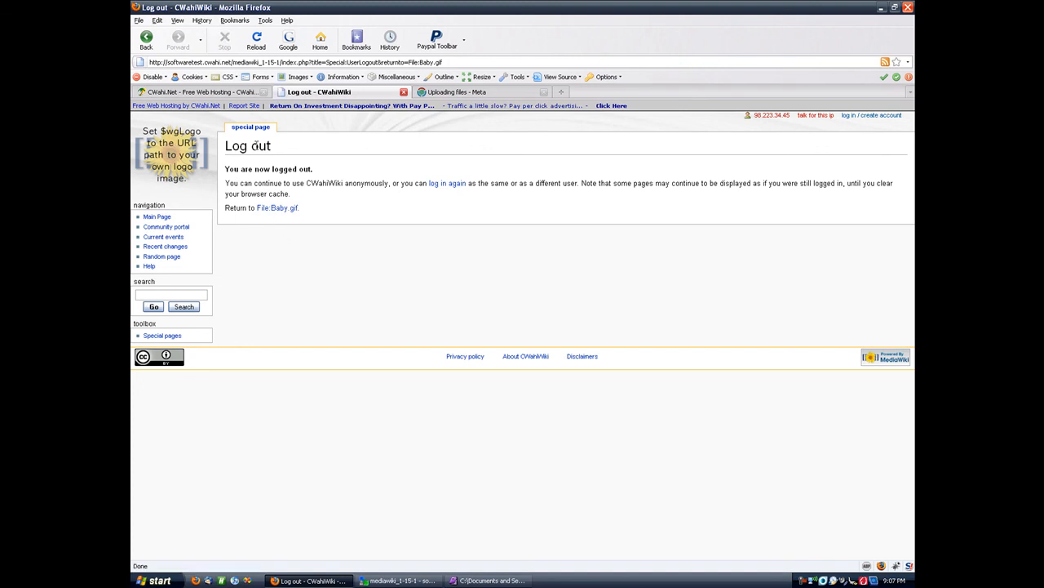
left_click(157, 216)
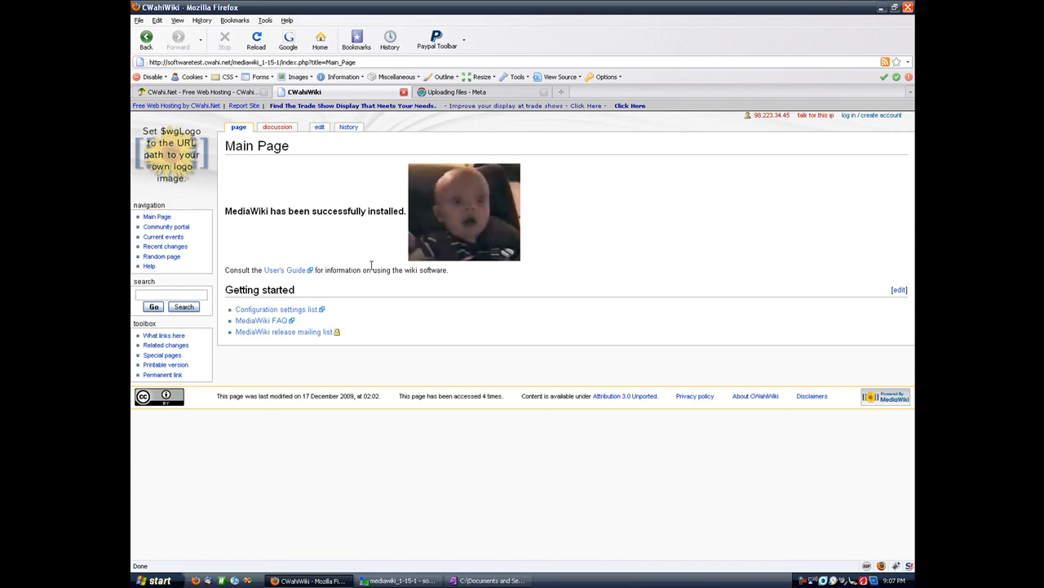
left_click(544, 91)
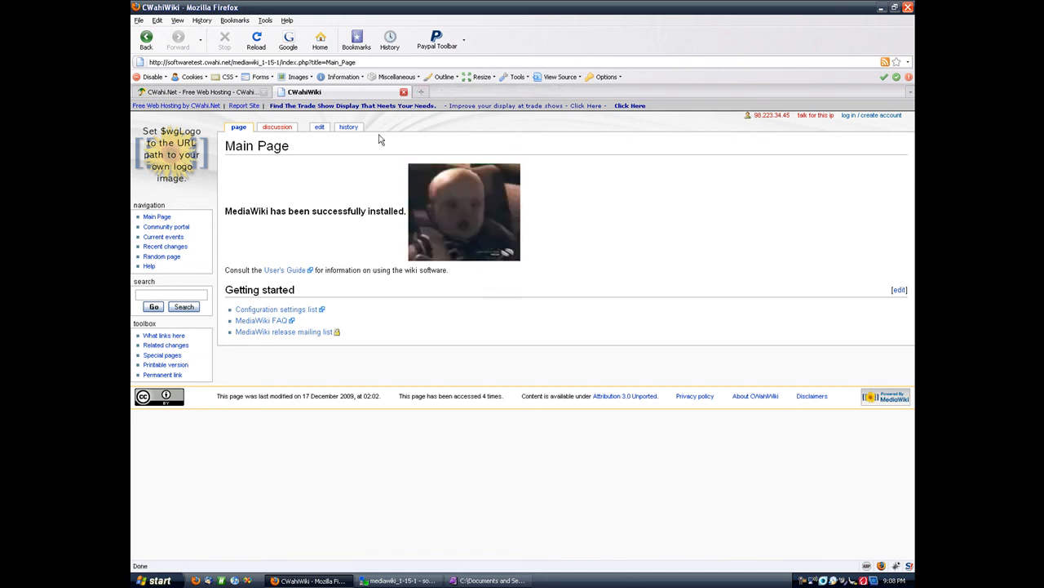
Look over the CWahi file manager page with the permissions result, and return to the wiki's Main Page.
left_click(237, 93)
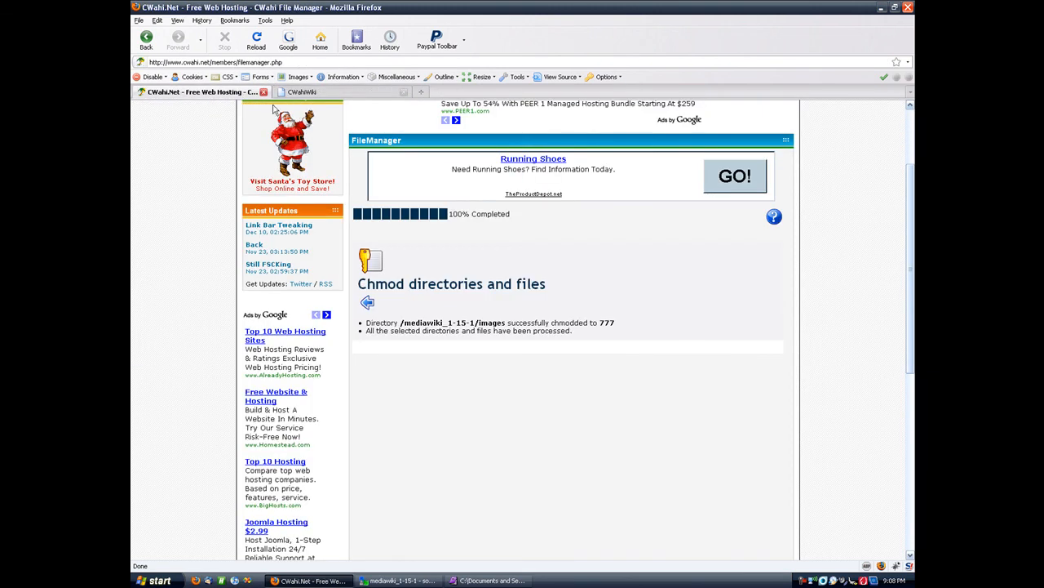
scroll(390, 189, "up", 3)
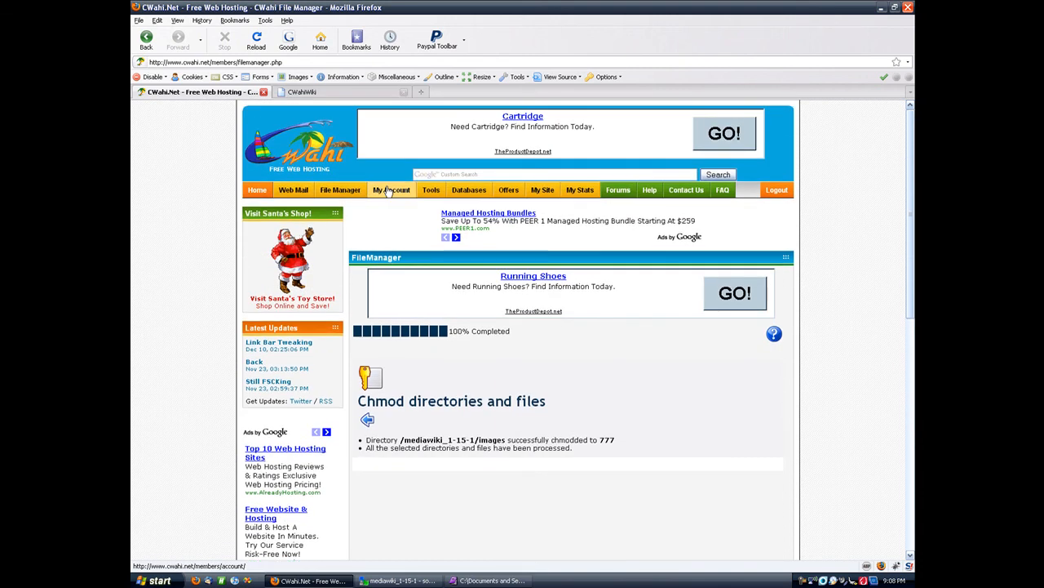
left_click(304, 92)
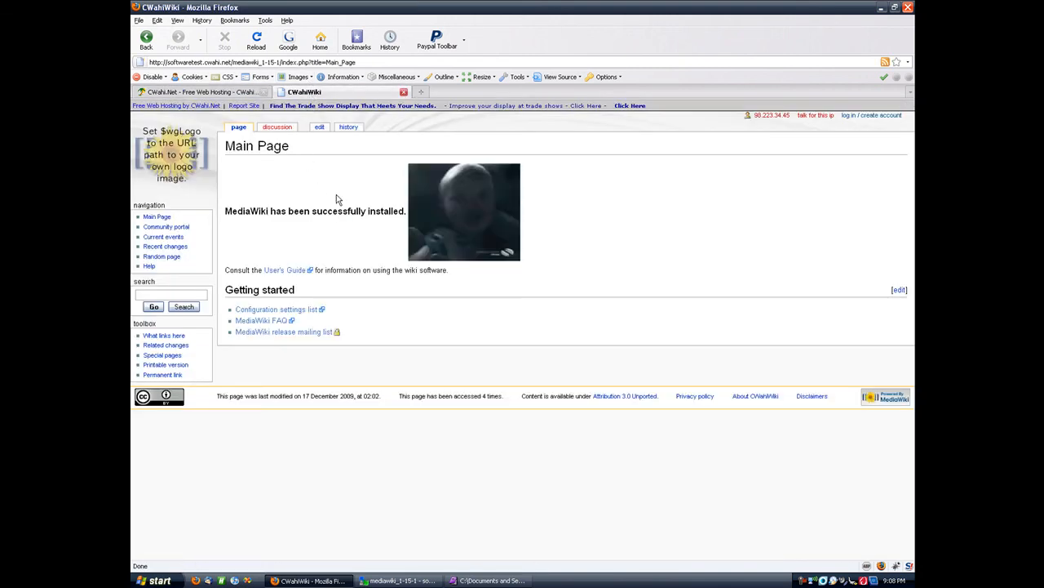